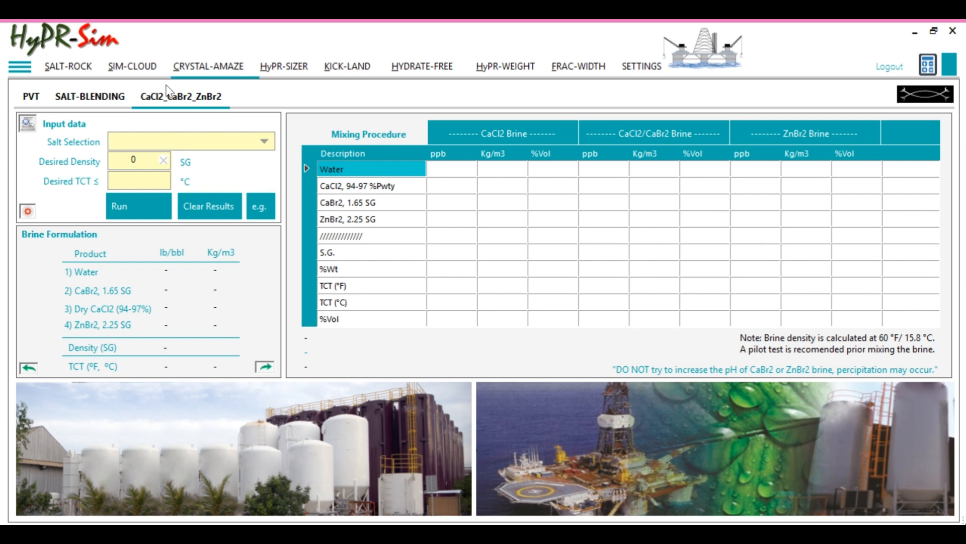
# Look over the Salt-Blending, PVT and CaCl2_CaBr2_ZnBr2 pages and the salt combinations offered for the brine blend
pyautogui.click(96, 99)
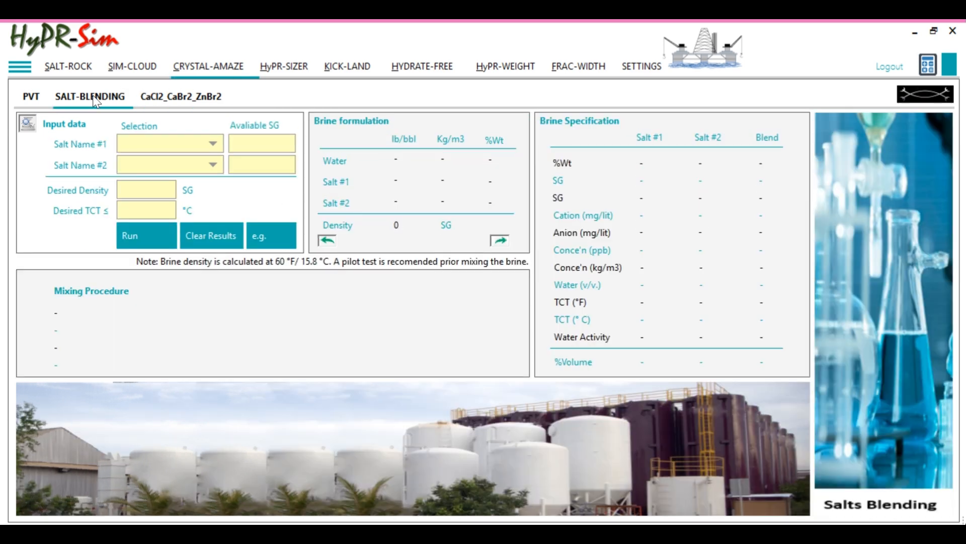
pyautogui.click(170, 99)
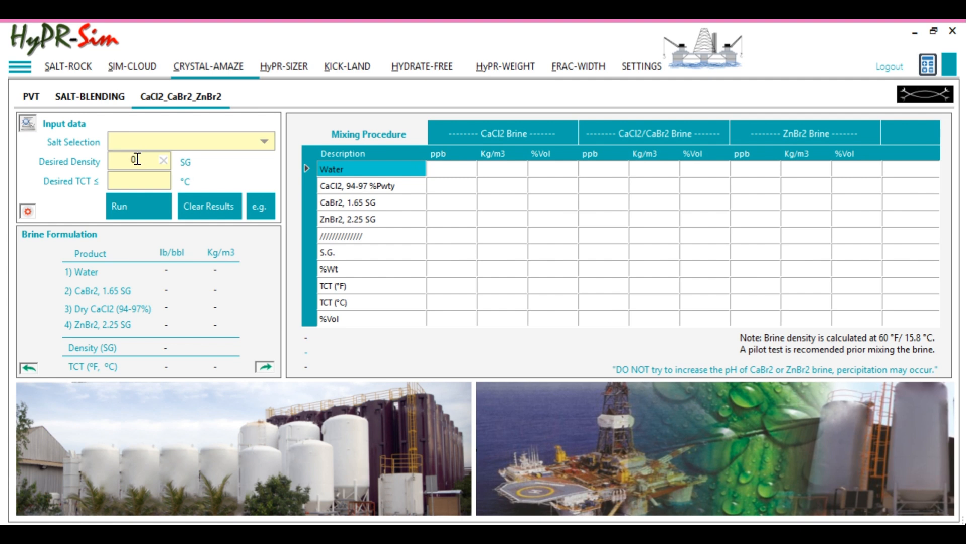
pyautogui.click(144, 182)
pyautogui.click(28, 94)
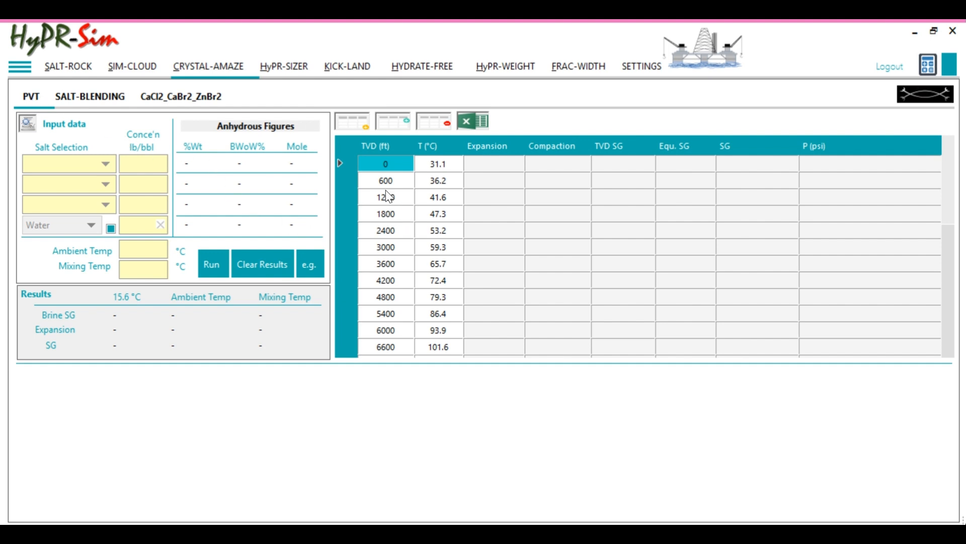
pyautogui.click(168, 98)
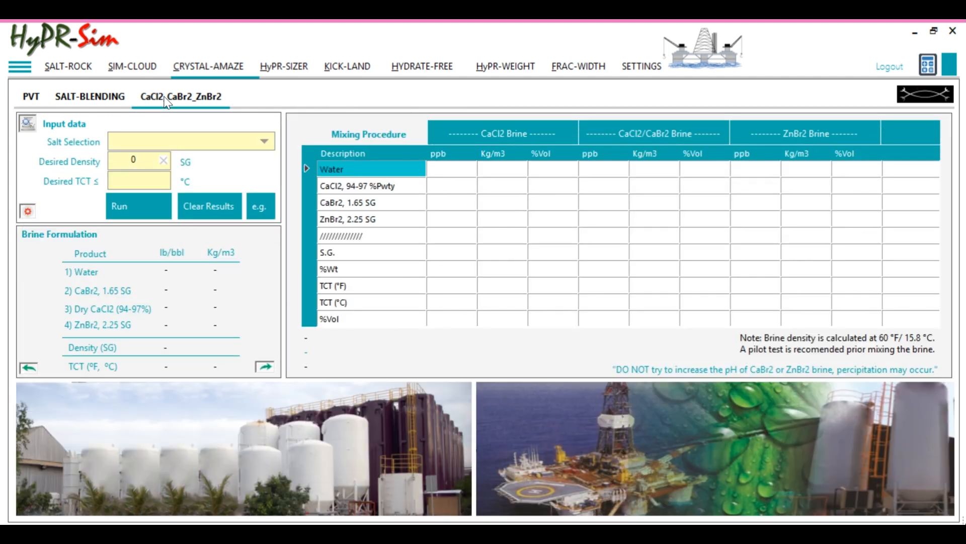
pyautogui.click(262, 143)
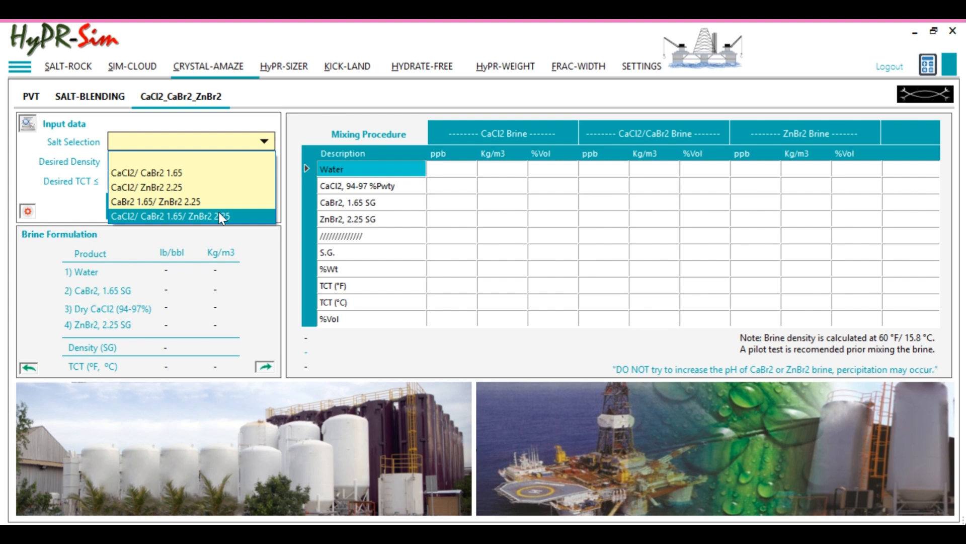
pyautogui.click(193, 187)
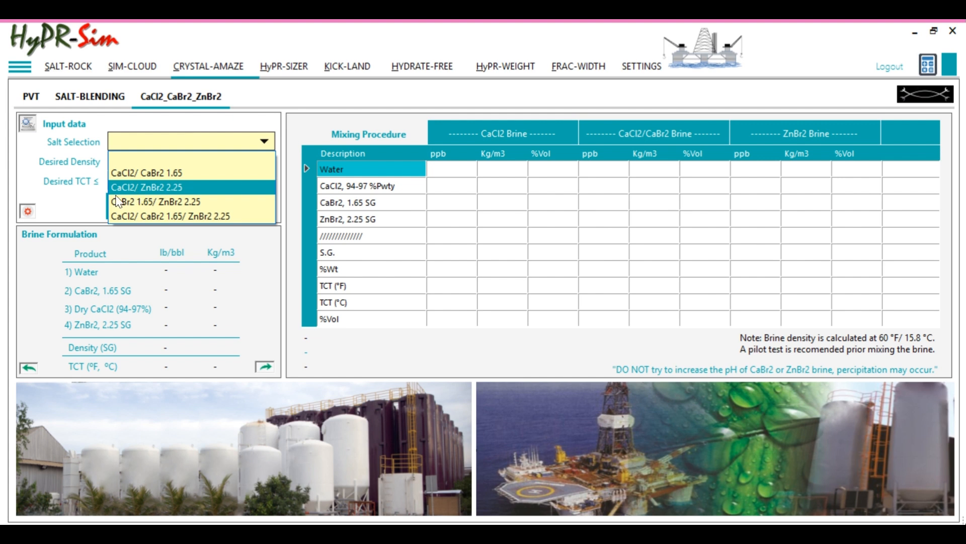
pyautogui.click(82, 207)
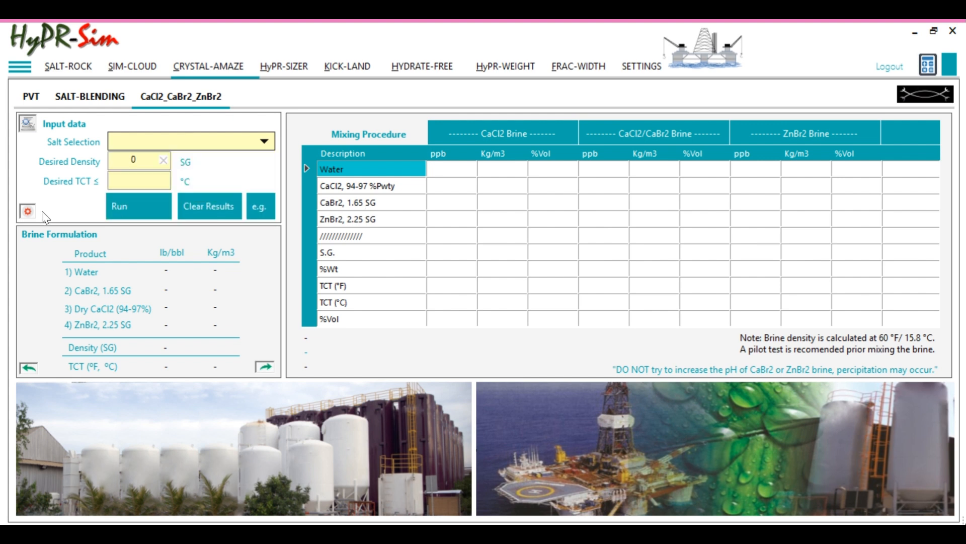
# Set the available CaBr2 to 1.7 SG and the available ZnBr2 to 2.28 SG in the brine specification
pyautogui.click(28, 210)
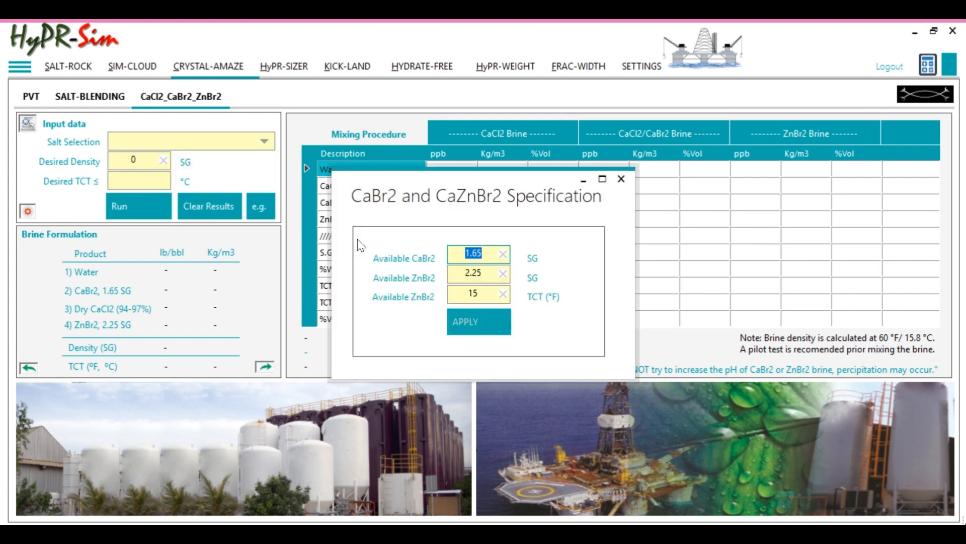
pyautogui.write('1.7')
pyautogui.press('Tab')
pyautogui.write('2.28')
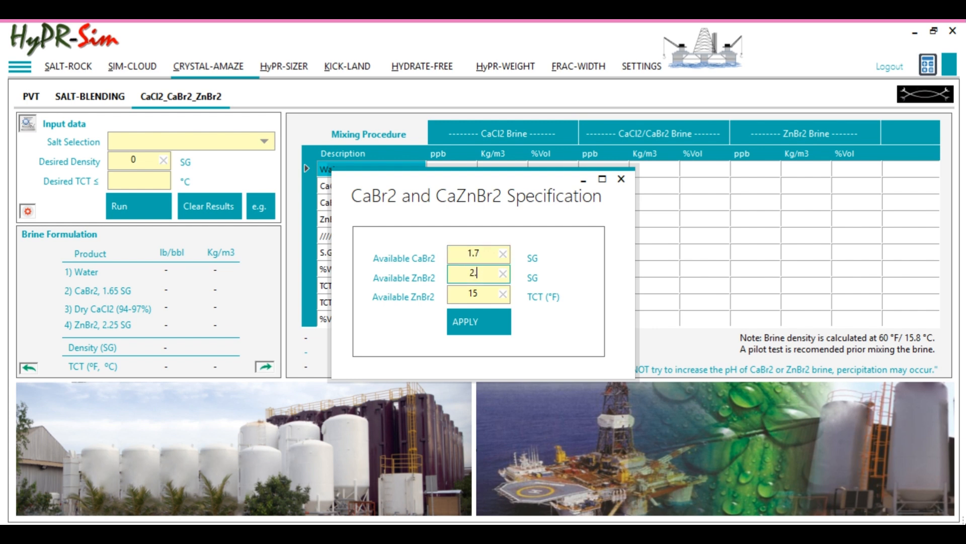
pyautogui.click(471, 326)
pyautogui.click(556, 336)
pyautogui.click(622, 179)
# Choose CaCl2/ CaBr2 1.7 as the salt selection for the brine
pyautogui.click(233, 139)
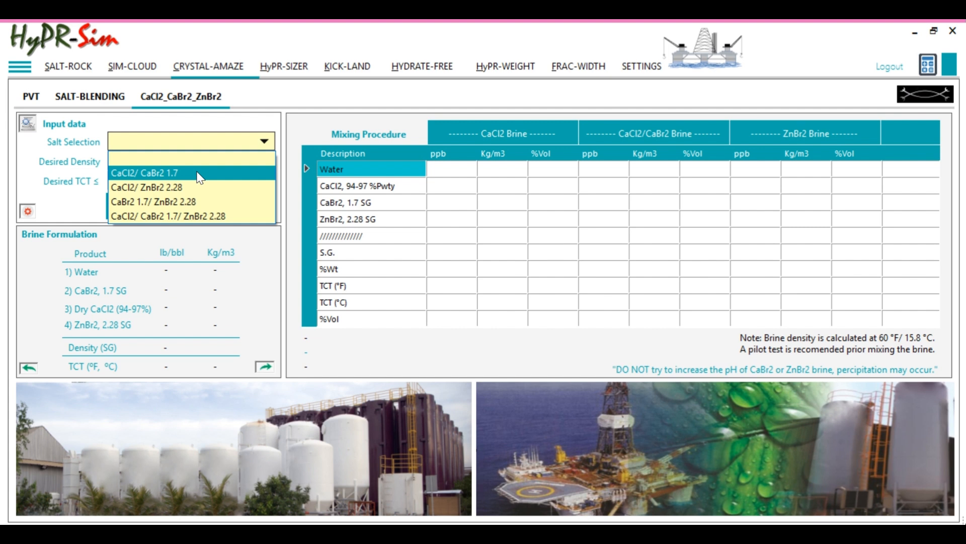
pyautogui.click(199, 175)
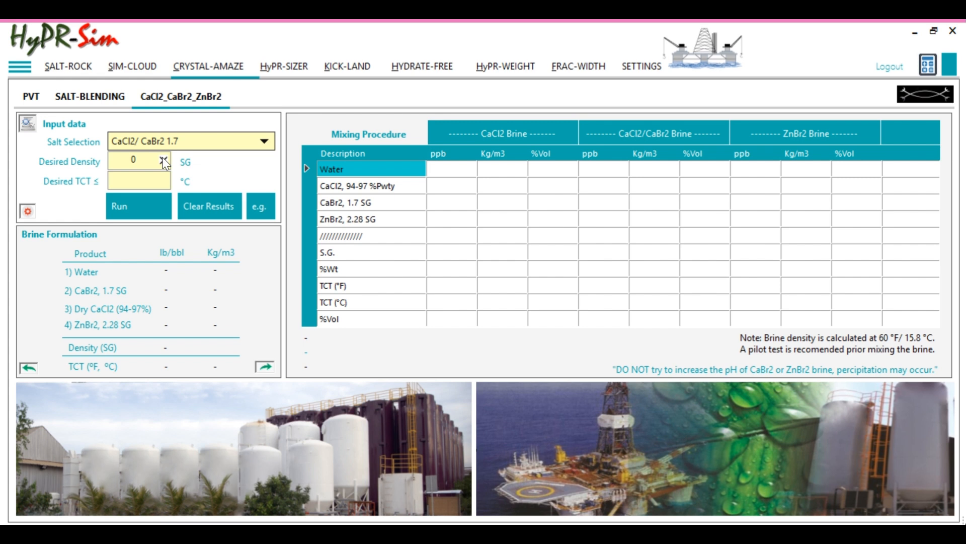
pyautogui.moveTo(148, 160); pyautogui.dragTo(116, 160)
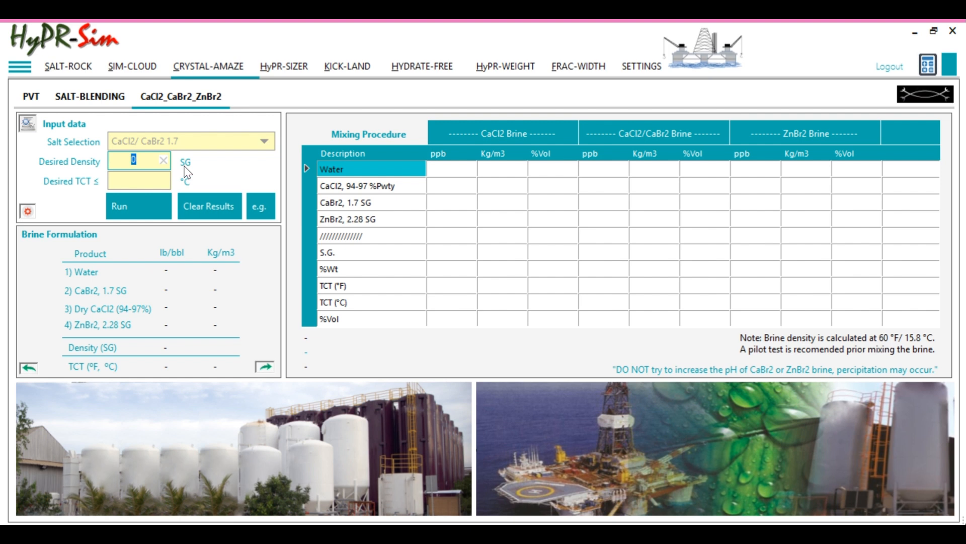
# Change the custom units to ppg for density and deg F for temperature, and apply them
pyautogui.click(633, 75)
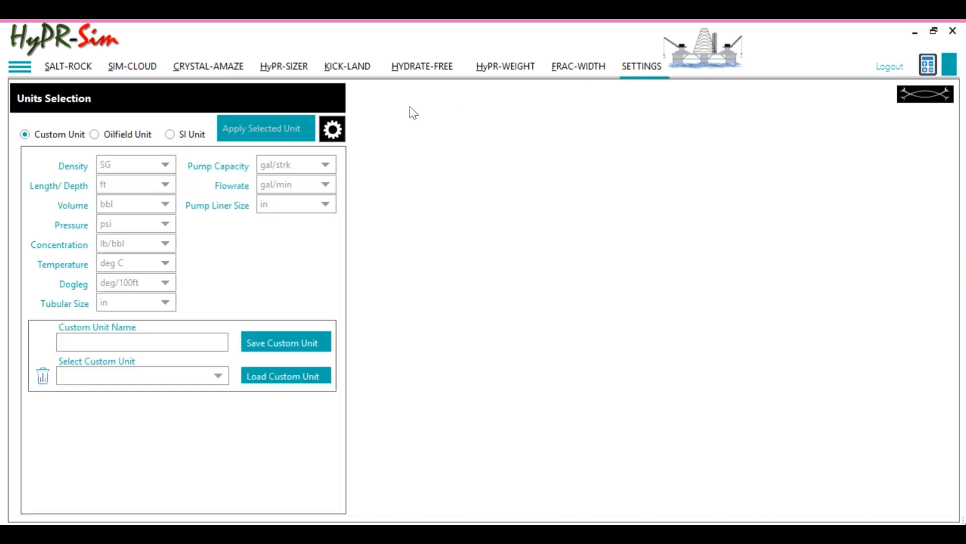
pyautogui.click(165, 166)
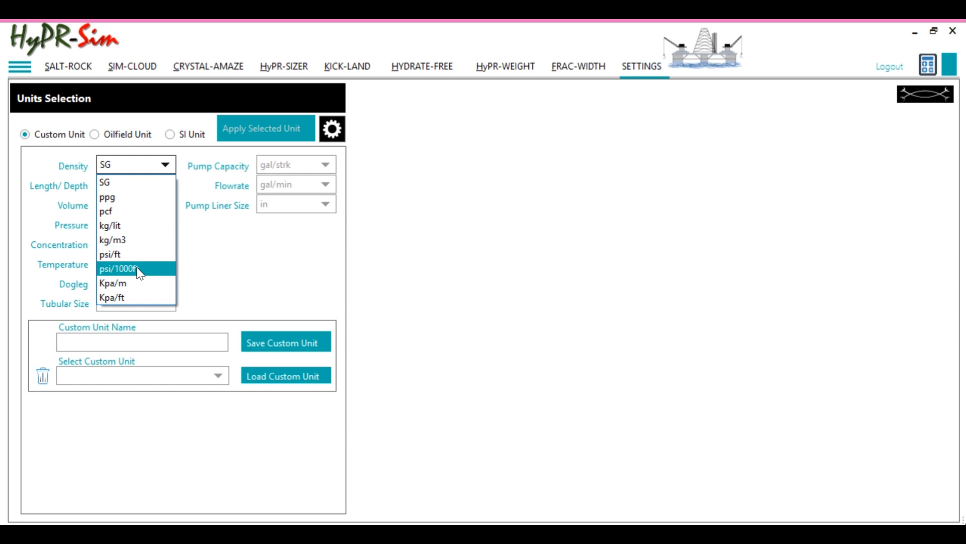
pyautogui.click(209, 270)
pyautogui.click(170, 267)
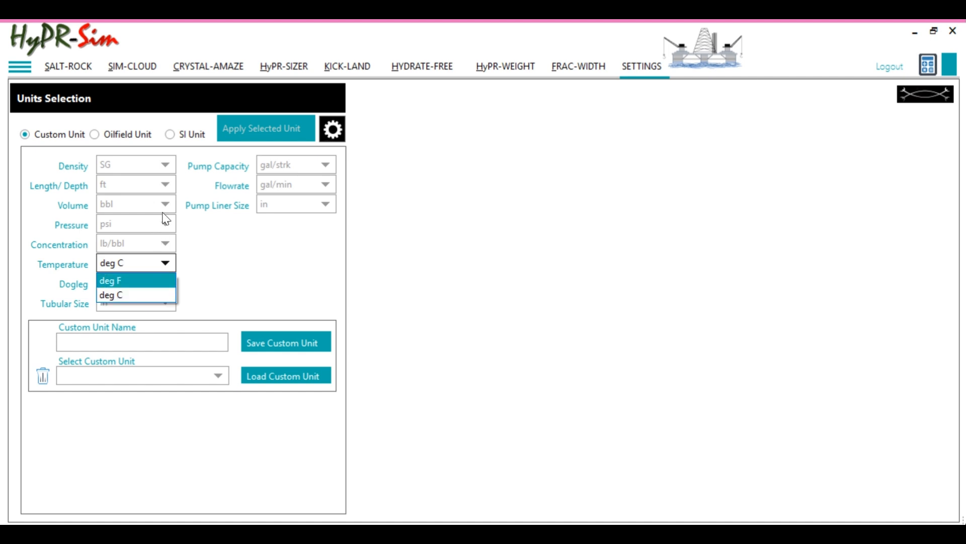
pyautogui.click(166, 168)
pyautogui.click(165, 167)
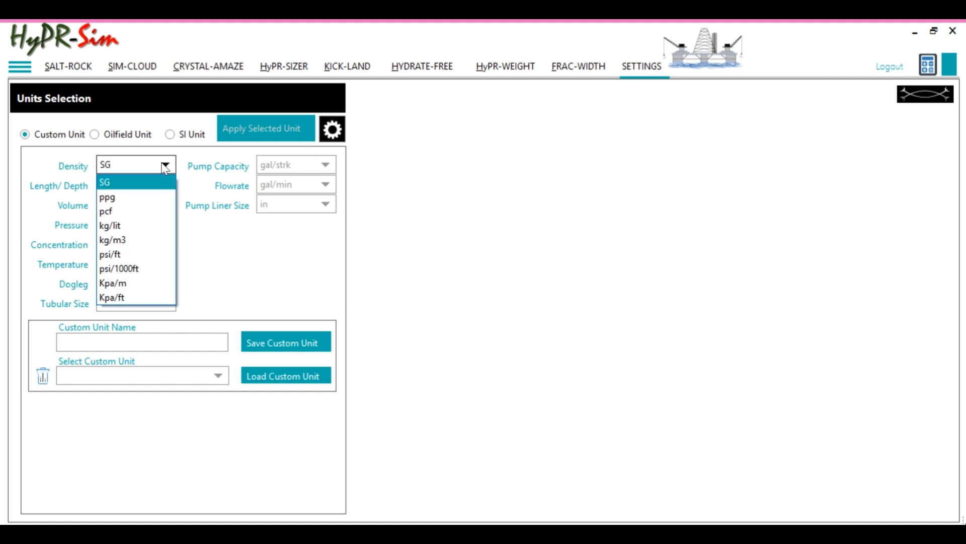
pyautogui.click(126, 197)
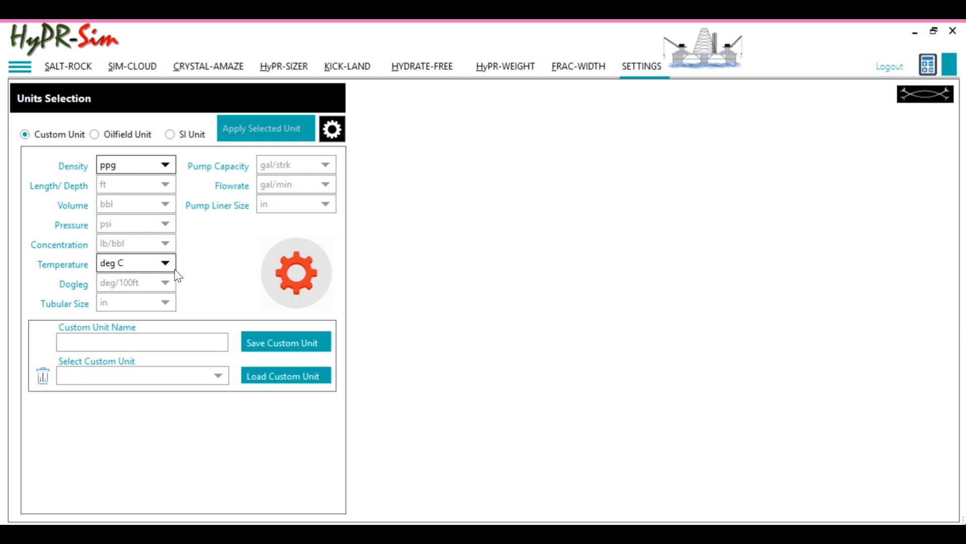
pyautogui.click(166, 264)
pyautogui.click(143, 280)
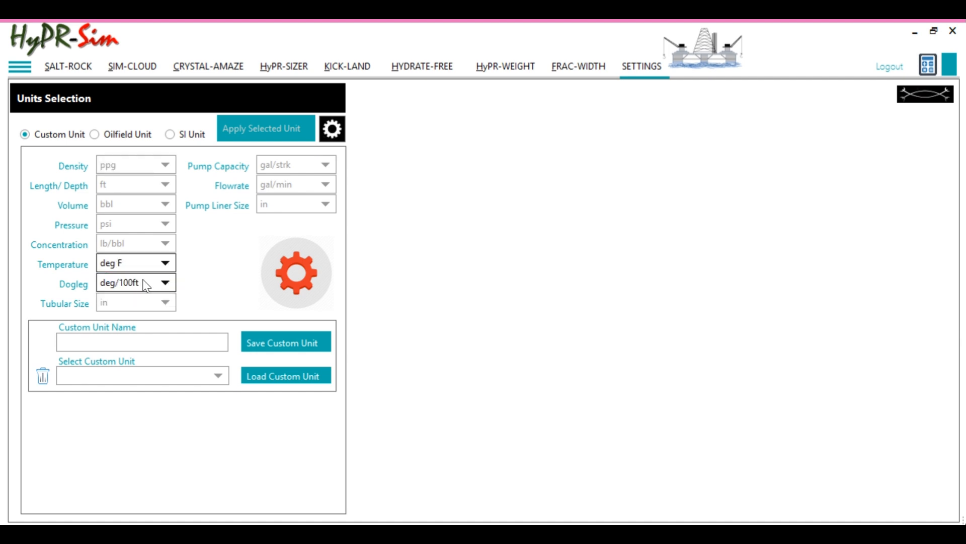
pyautogui.click(297, 278)
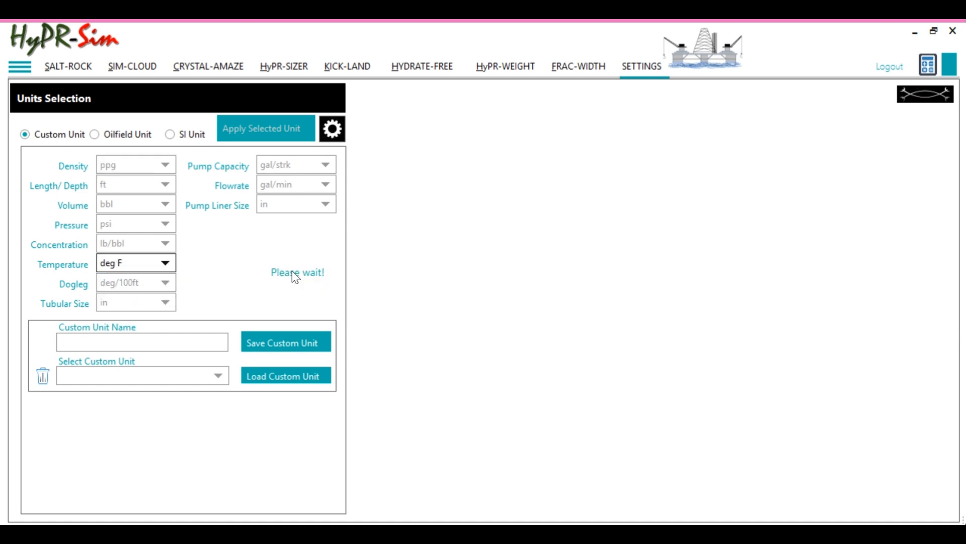
pyautogui.click(836, 336)
# Set the brine's desired density to 11 ppg and its desired TCT limit to 10 °F on the CaCl2_CaBr2_ZnBr2 page
pyautogui.click(204, 70)
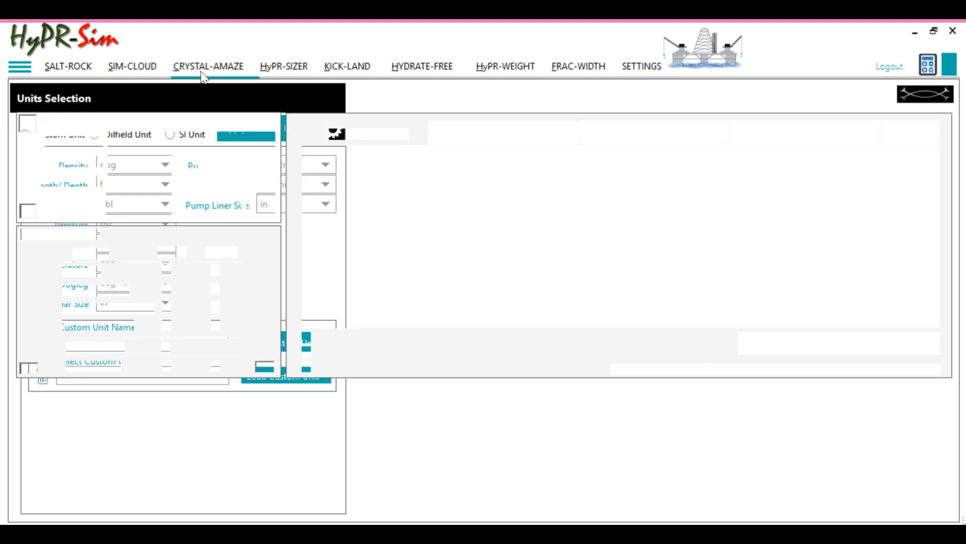
pyautogui.doubleClick(132, 158)
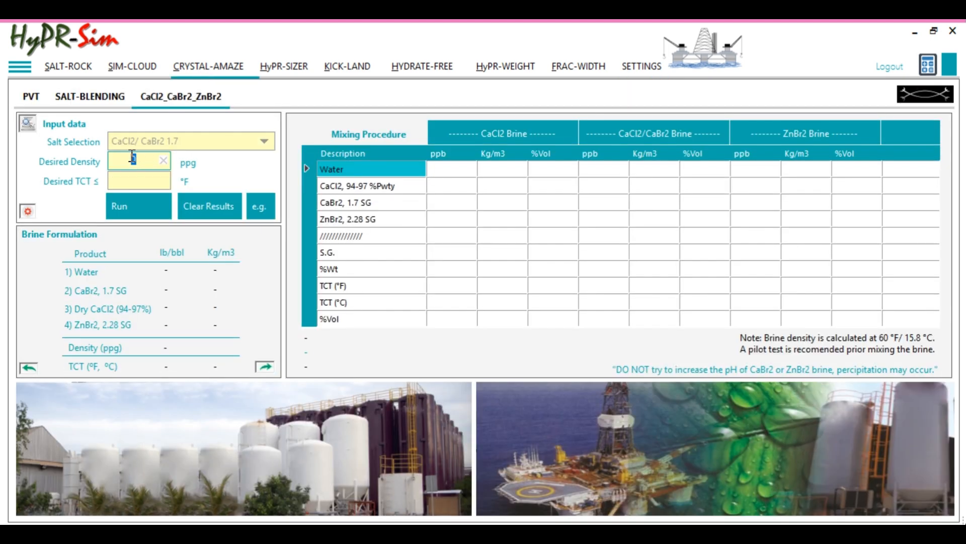
pyautogui.write('11')
pyautogui.click(144, 180)
pyautogui.write('10')
pyautogui.click(151, 160)
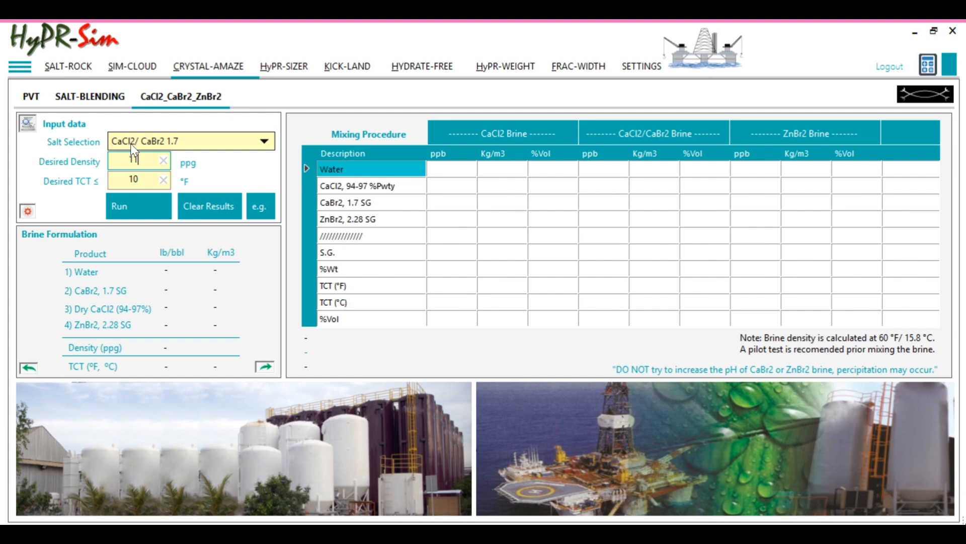
pyautogui.doubleClick(140, 161)
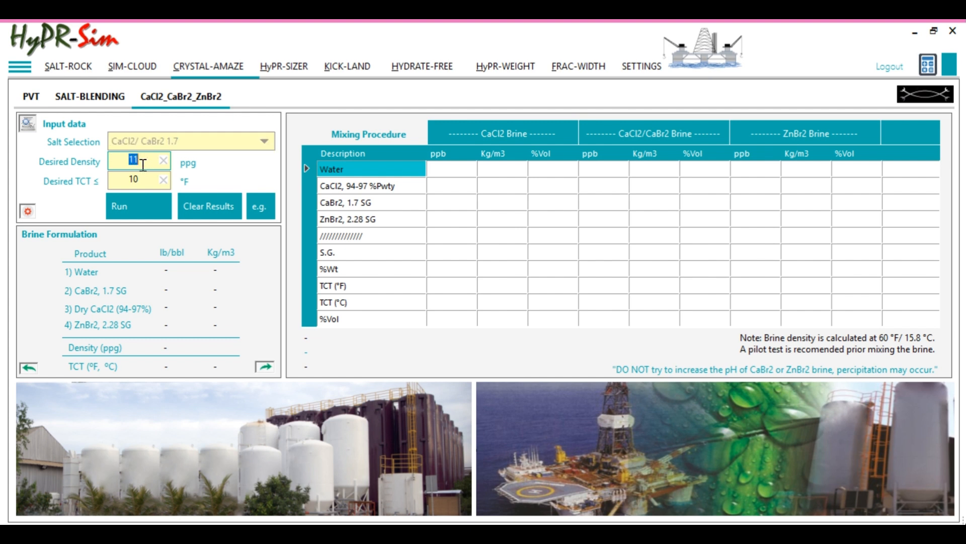
pyautogui.doubleClick(133, 178)
# Examine the CaCl2 salt table for densities up to about 11 ppg and the matching crystallization temperatures in °F
pyautogui.click(68, 66)
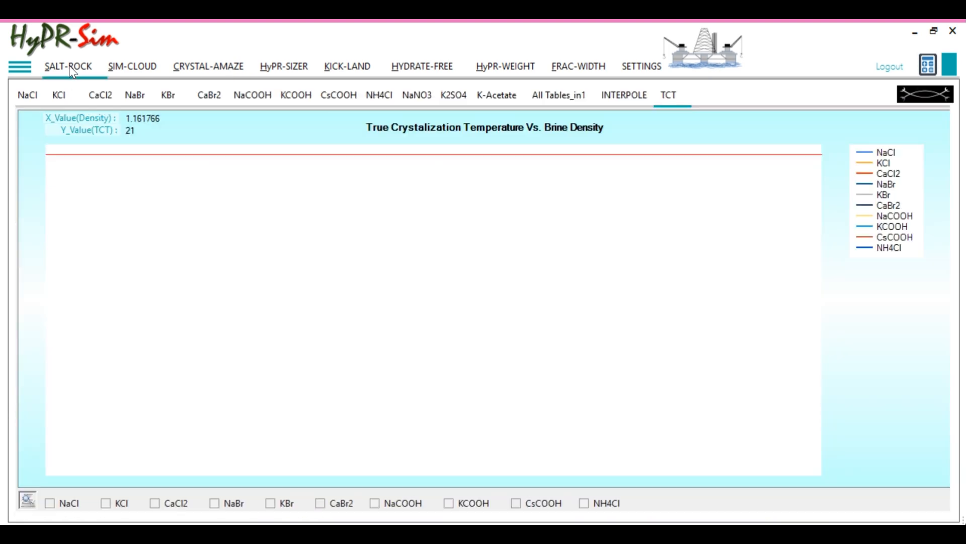
pyautogui.click(102, 99)
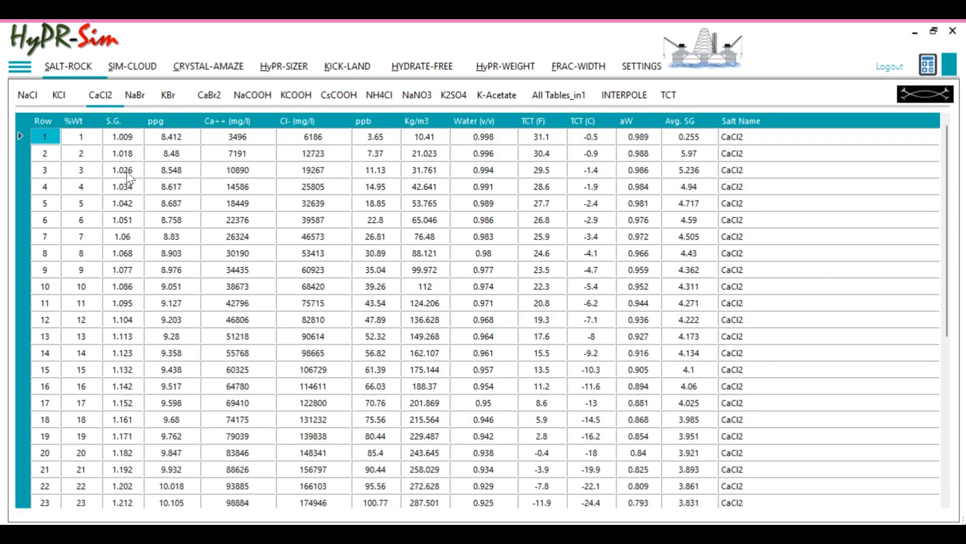
pyautogui.scroll(-1, 132, 177)
pyautogui.scroll(-3, 132, 281)
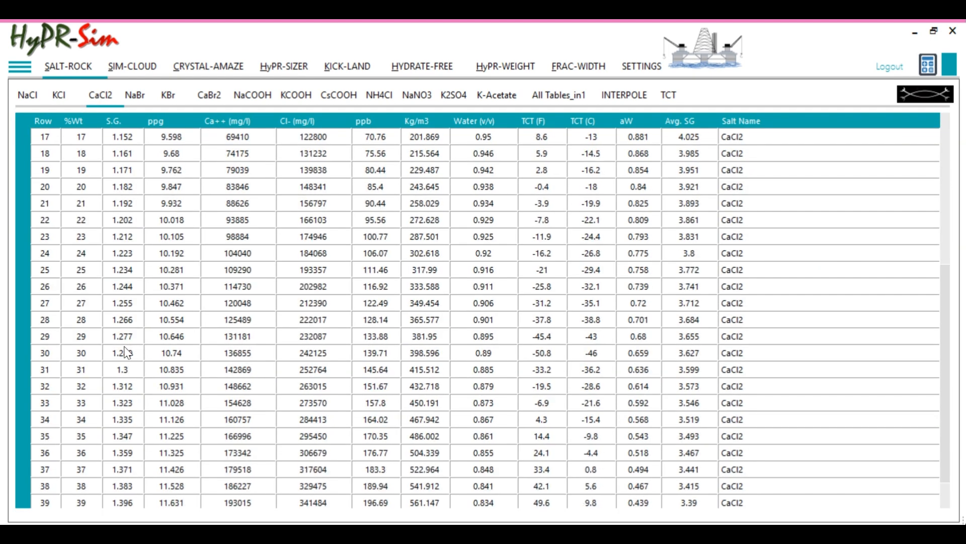
pyautogui.moveTo(87, 389); pyautogui.dragTo(166, 398)
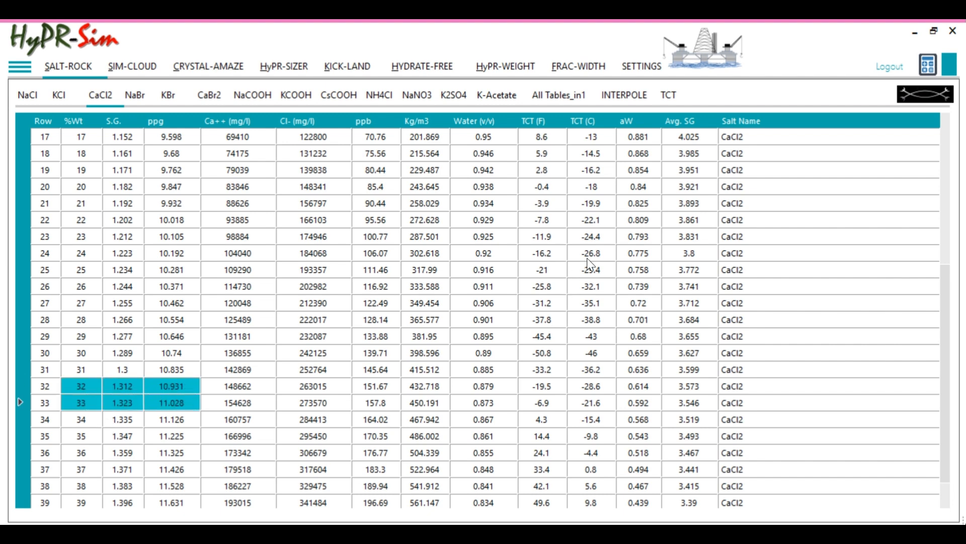
pyautogui.moveTo(544, 401); pyautogui.dragTo(546, 389)
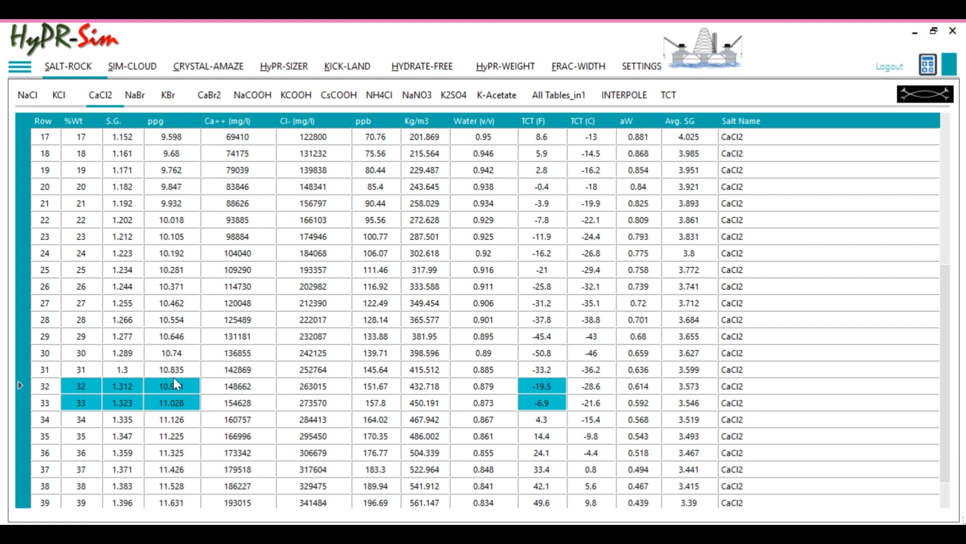
pyautogui.moveTo(173, 378); pyautogui.dragTo(179, 392)
pyautogui.moveTo(172, 134); pyautogui.dragTo(204, 412)
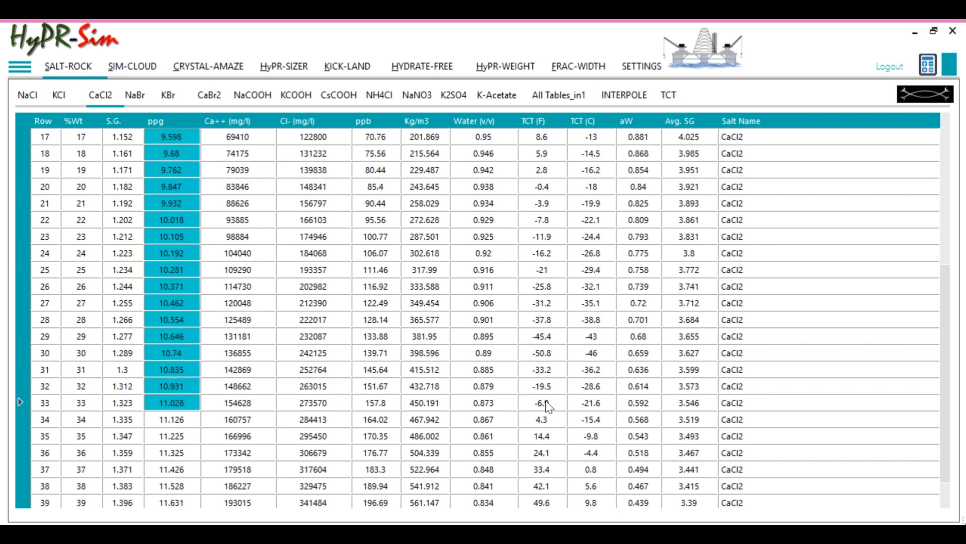
pyautogui.click(543, 386)
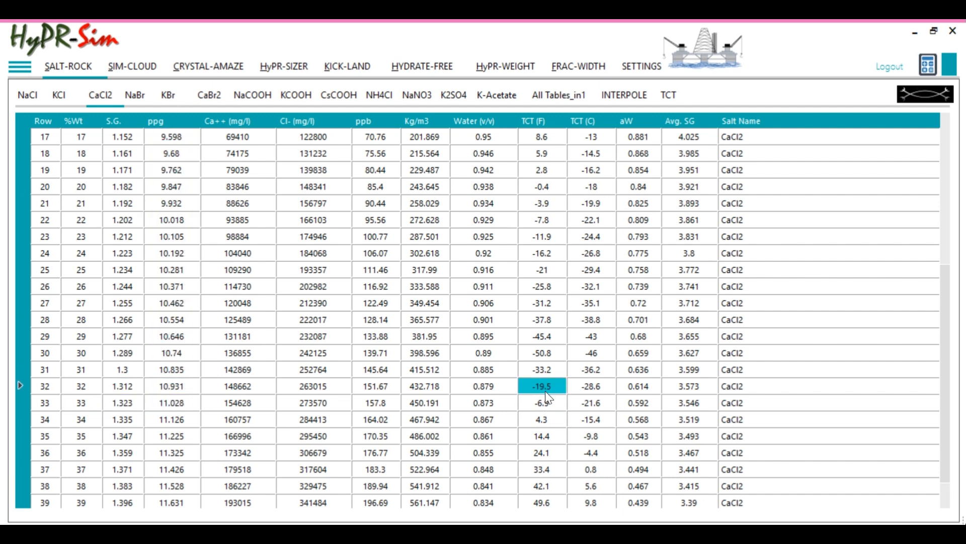
# Run the CaCl2/CaBr2 brine calculation with the entered density and TCT
pyautogui.click(189, 68)
pyautogui.click(139, 210)
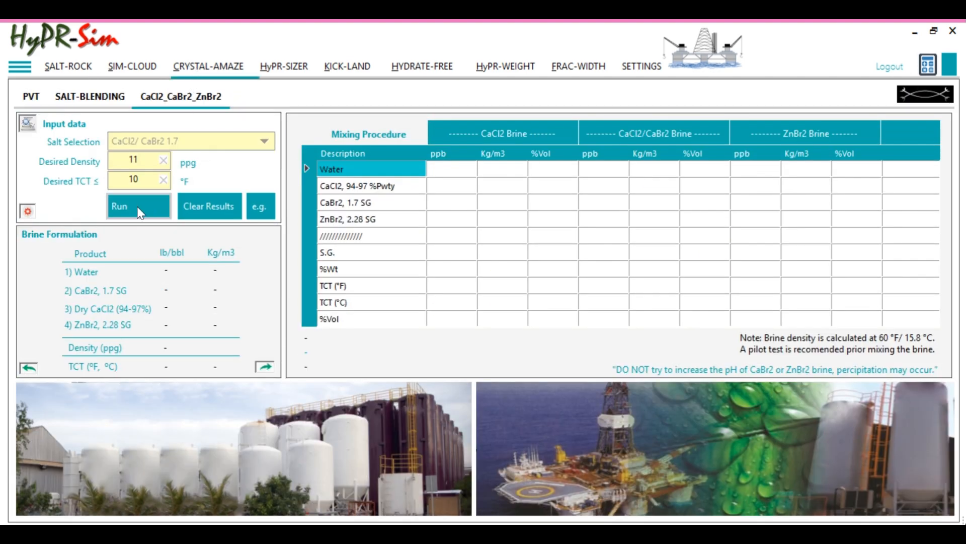
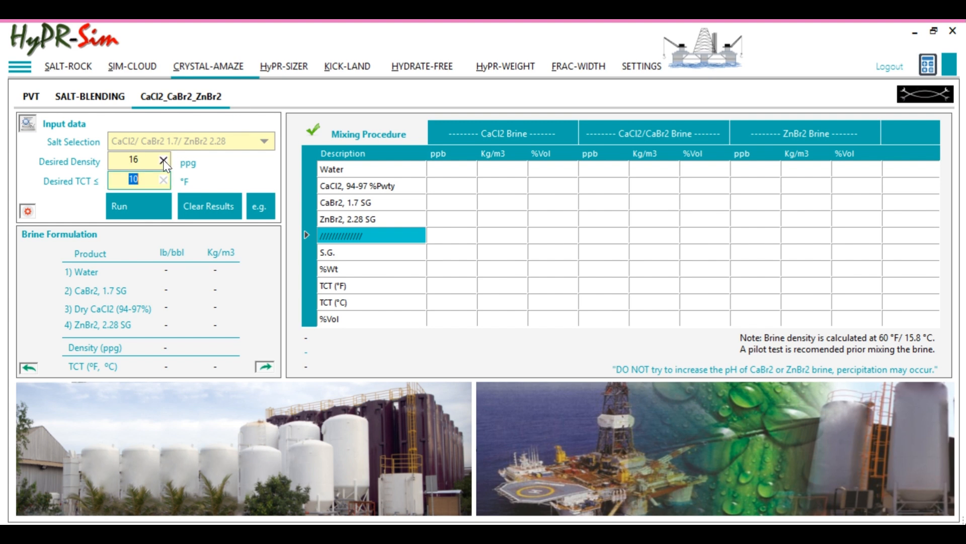
# Set the desired TCT limit to 20 °F, run the CaCl2/CaBr2 1.7/ZnBr2 2.28 calculation, and check the CaCl2 amounts in the mixing procedure
pyautogui.write('20')
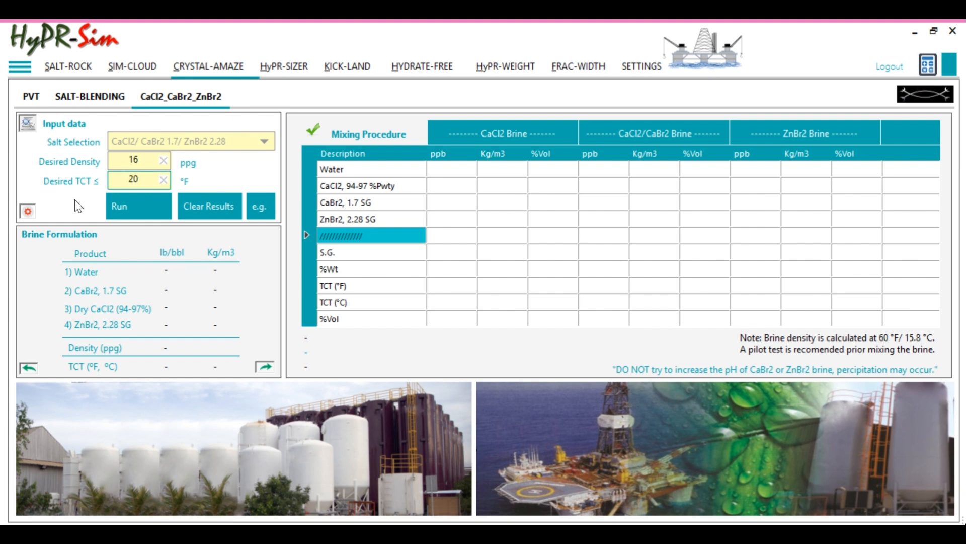
pyautogui.click(129, 211)
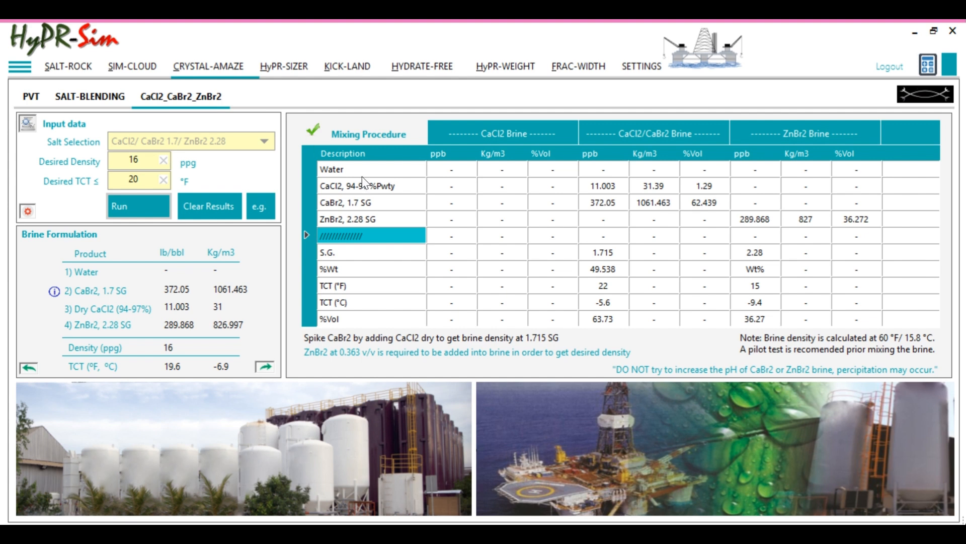
pyautogui.moveTo(345, 191); pyautogui.dragTo(581, 181)
pyautogui.click(584, 183)
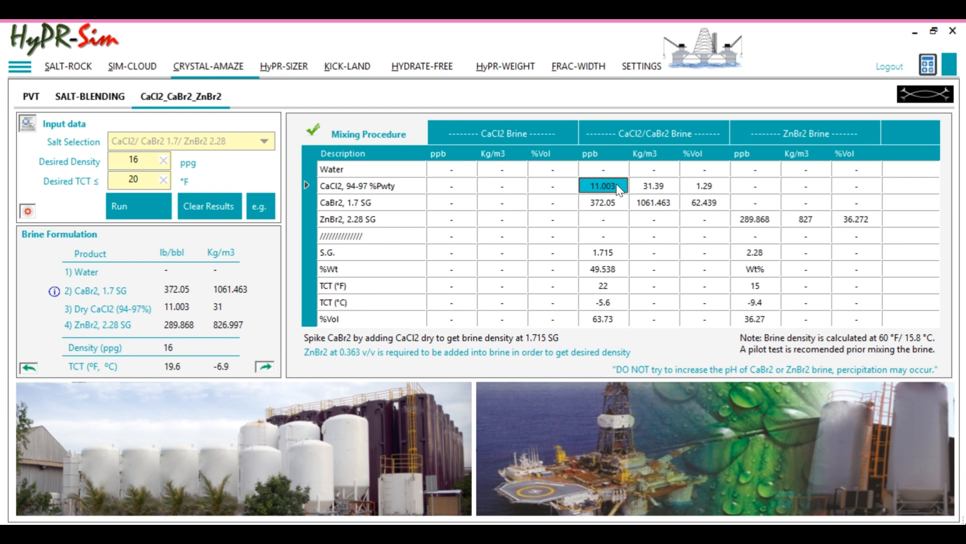
pyautogui.moveTo(350, 190); pyautogui.dragTo(685, 198)
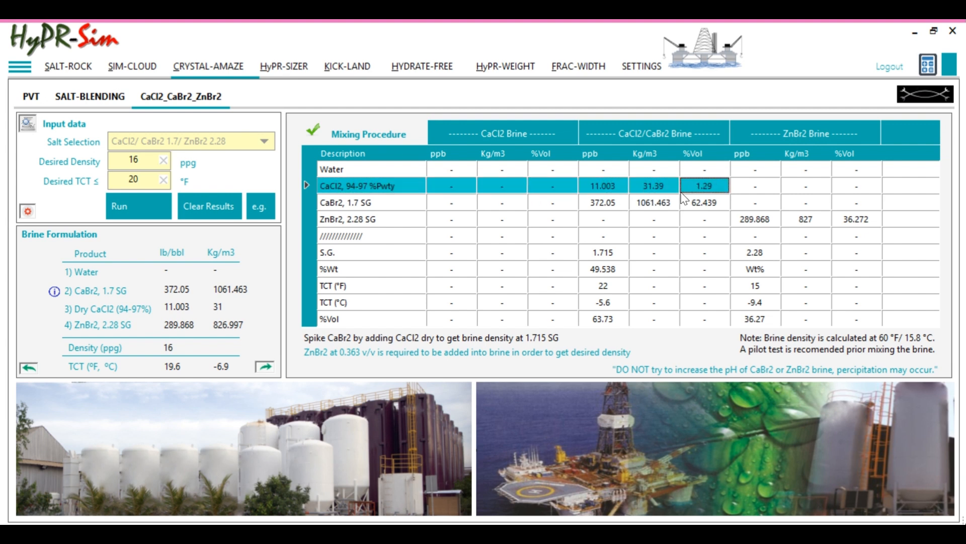
pyautogui.moveTo(607, 194); pyautogui.dragTo(689, 195)
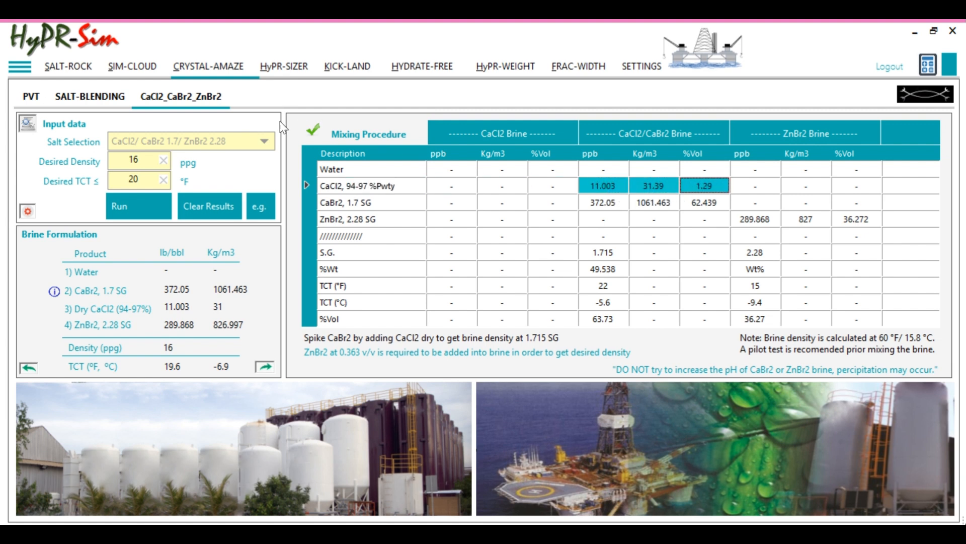
# Switch the salt selection to CaBr2 1.7/ ZnBr2 2.28, clear the previous results, and rerun the brine calculation
pyautogui.click(266, 143)
pyautogui.click(266, 142)
pyautogui.click(158, 203)
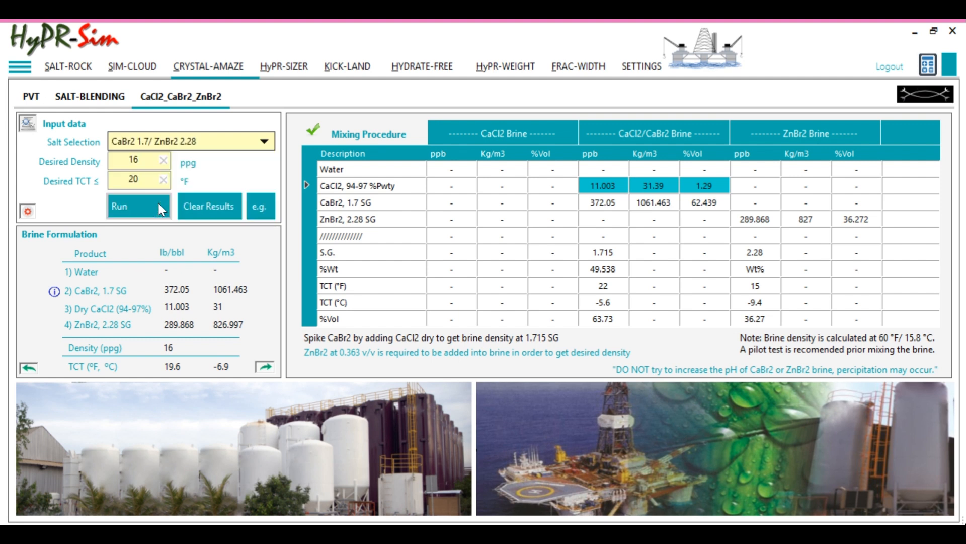
pyautogui.click(196, 208)
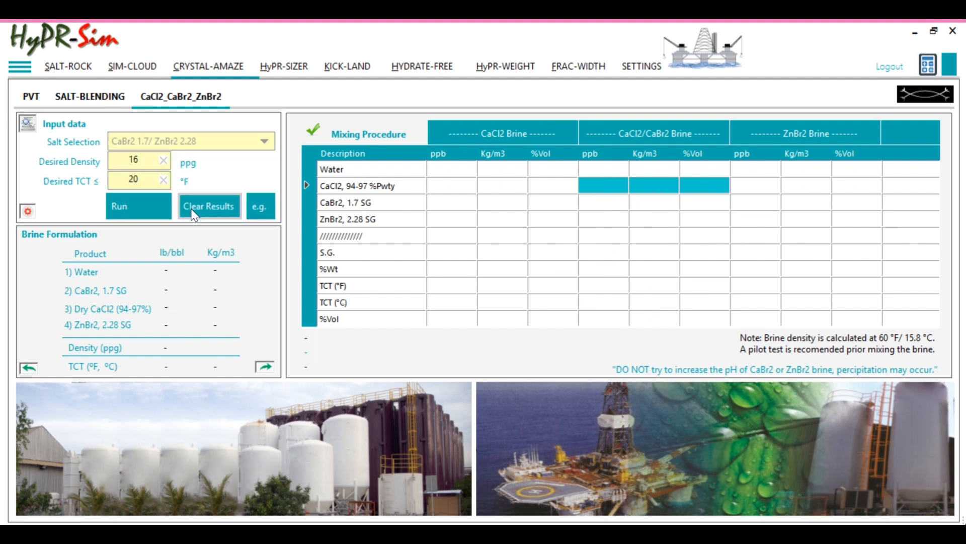
pyautogui.click(152, 212)
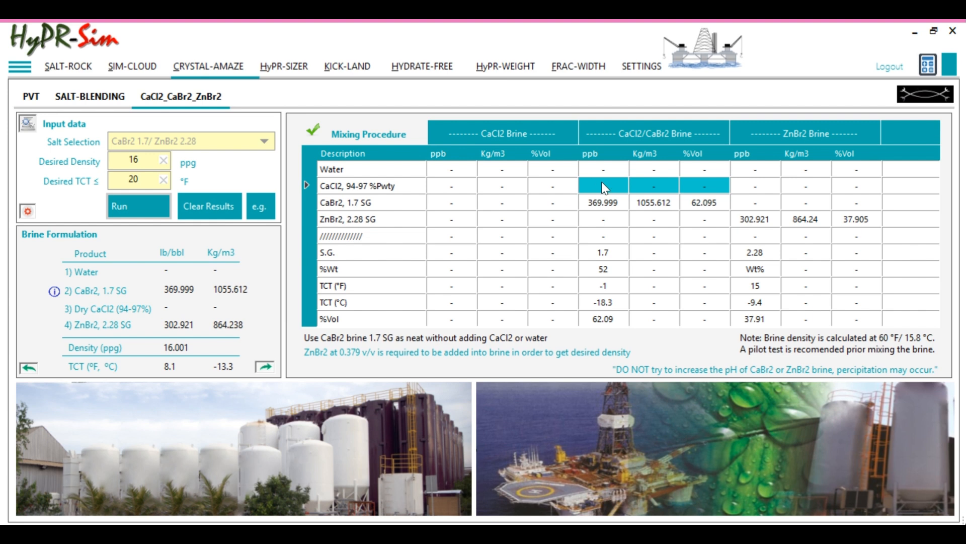
pyautogui.click(340, 187)
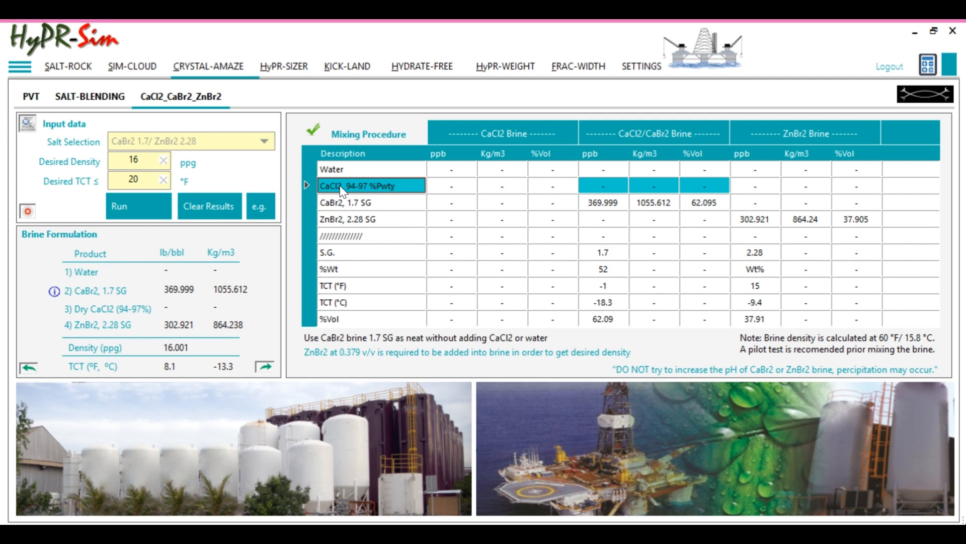
# For a two-salt blend on the SALT-BLENDING page, choose NaCl as salt #1 and NaBr as salt #2 with an available density of 12.3 ppg
pyautogui.click(91, 97)
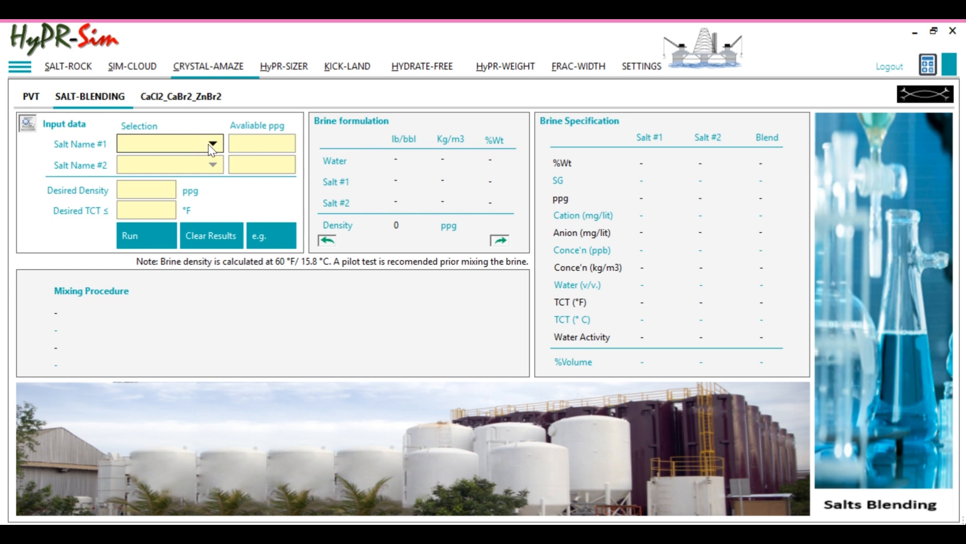
pyautogui.click(212, 146)
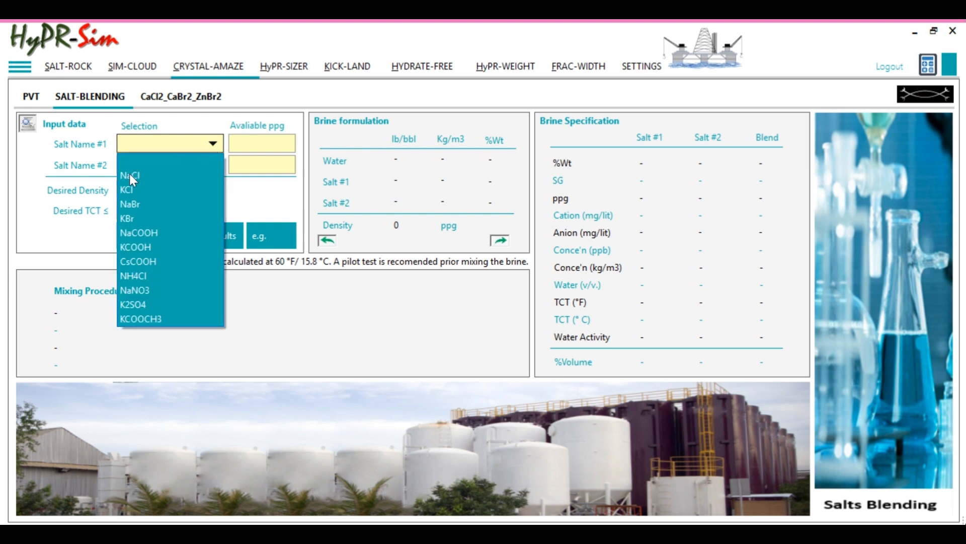
pyautogui.click(130, 176)
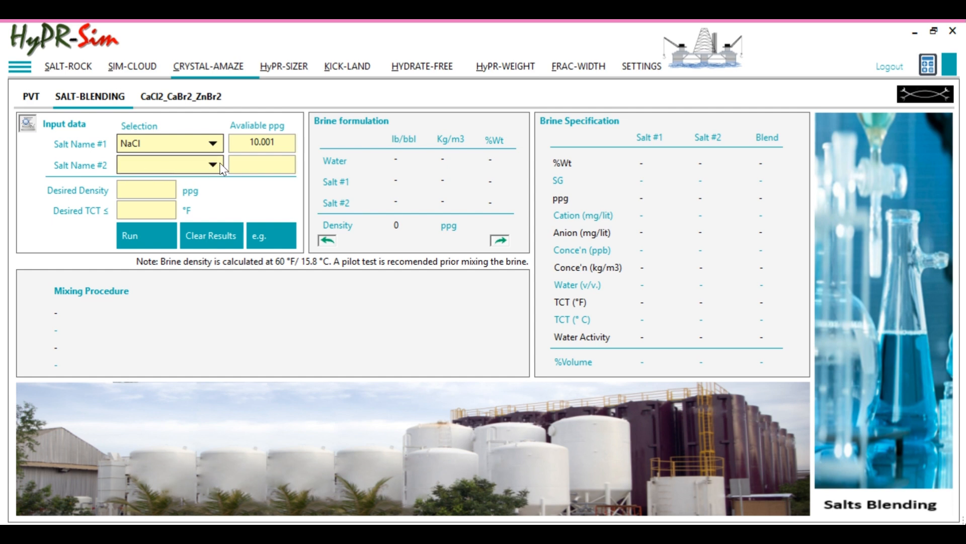
pyautogui.doubleClick(254, 145)
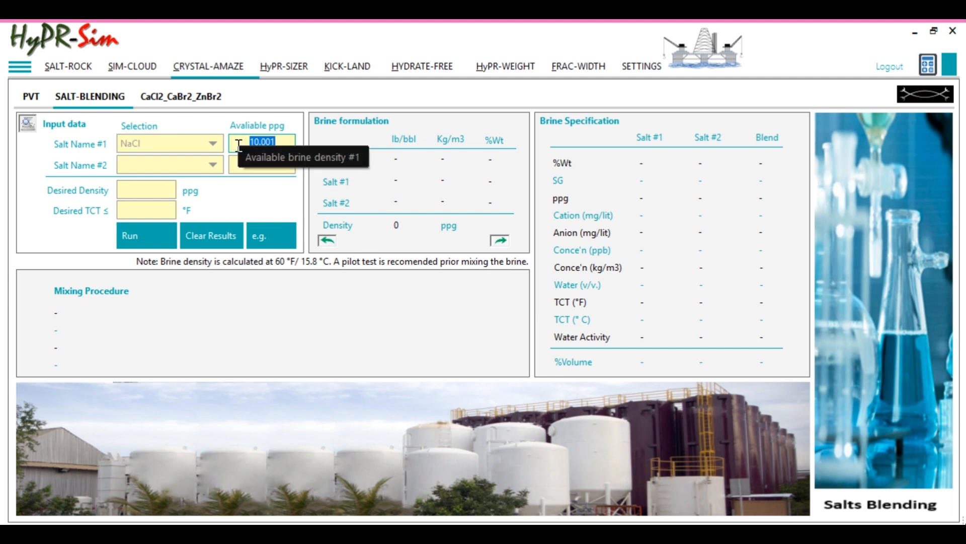
pyautogui.click(213, 166)
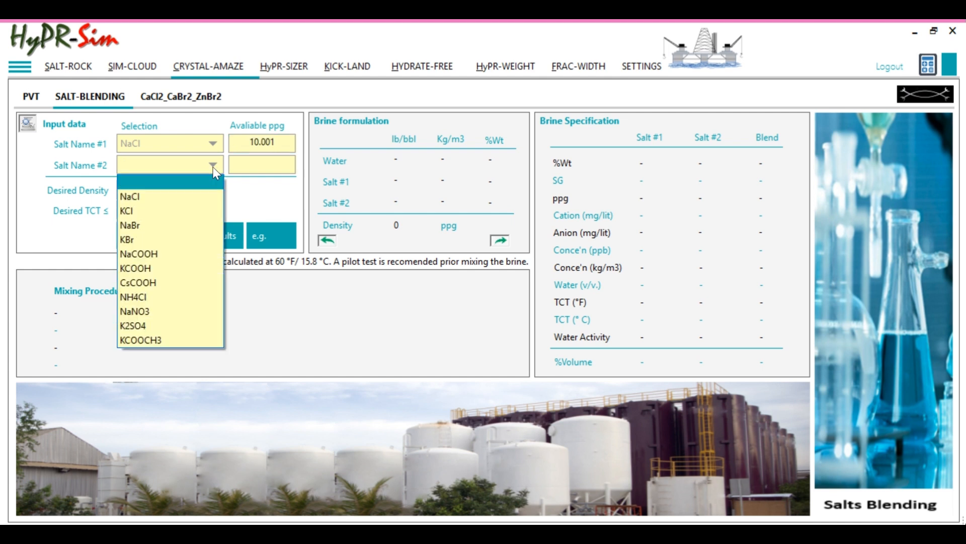
pyautogui.click(150, 227)
pyautogui.moveTo(251, 164); pyautogui.dragTo(293, 165)
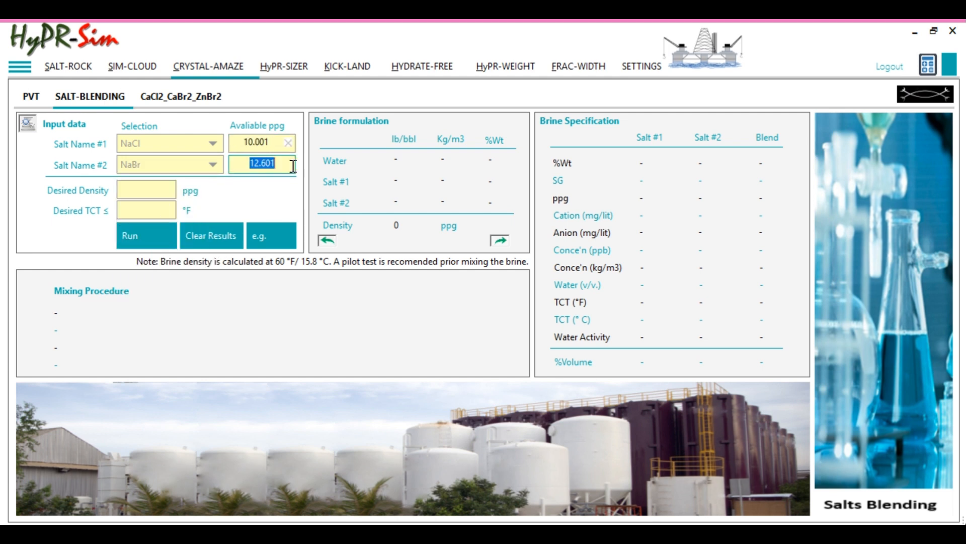
pyautogui.write('12.3')
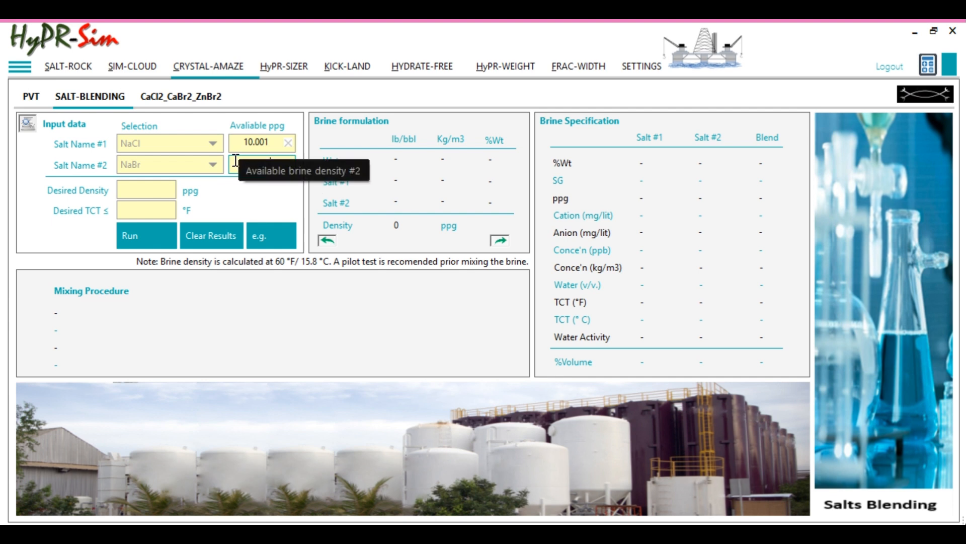
# Set the blend's desired density to 11 ppg and desired TCT limit to 10 °F, and run the blending calculation
pyautogui.click(150, 192)
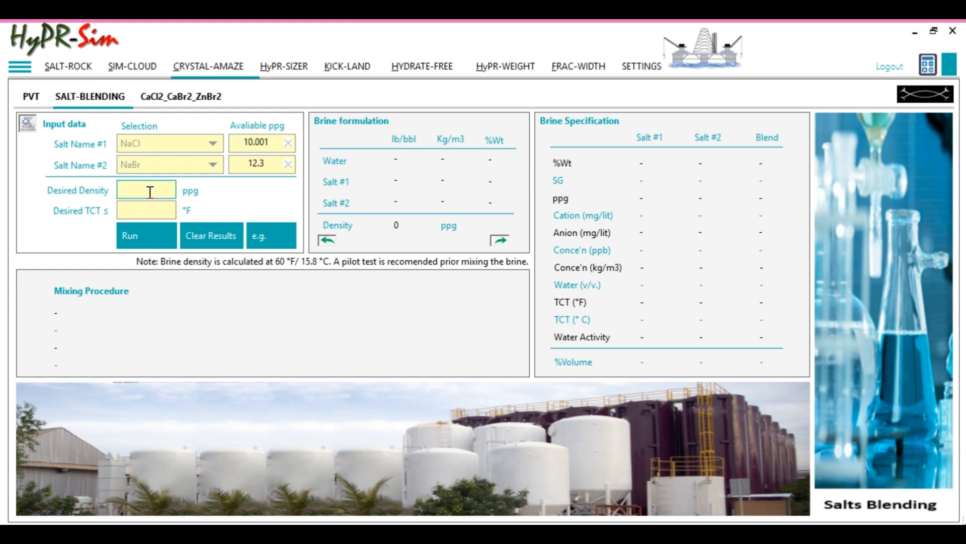
pyautogui.write('11')
pyautogui.click(150, 209)
pyautogui.write('10')
pyautogui.click(151, 239)
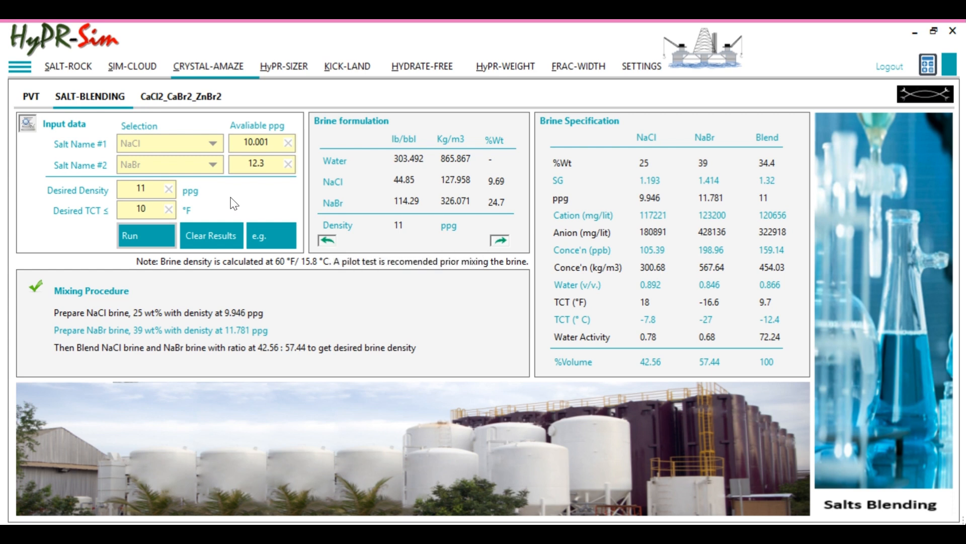
# Examine the PVT sheet's depth and temperature profile from 0 to 11400 ft and its expansion and compaction columns
pyautogui.click(30, 99)
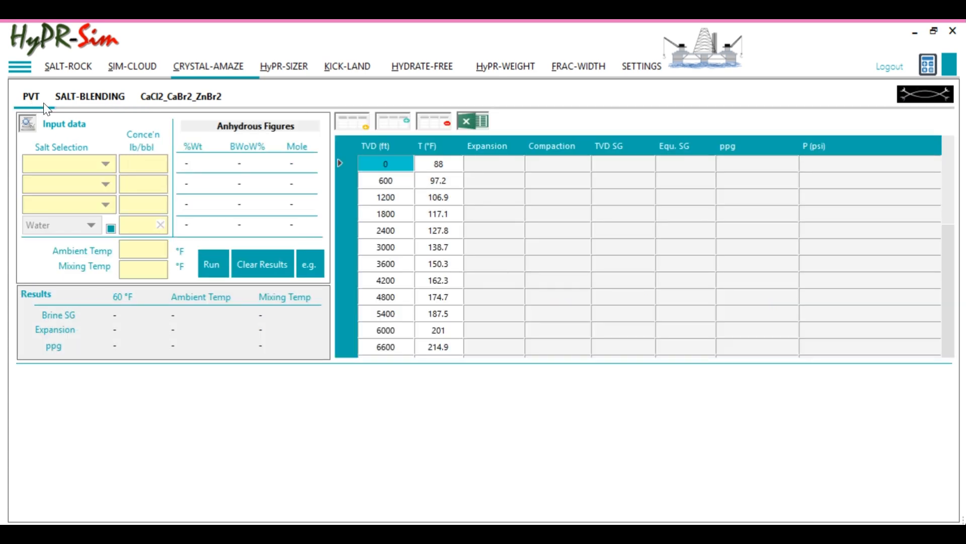
pyautogui.click(551, 166)
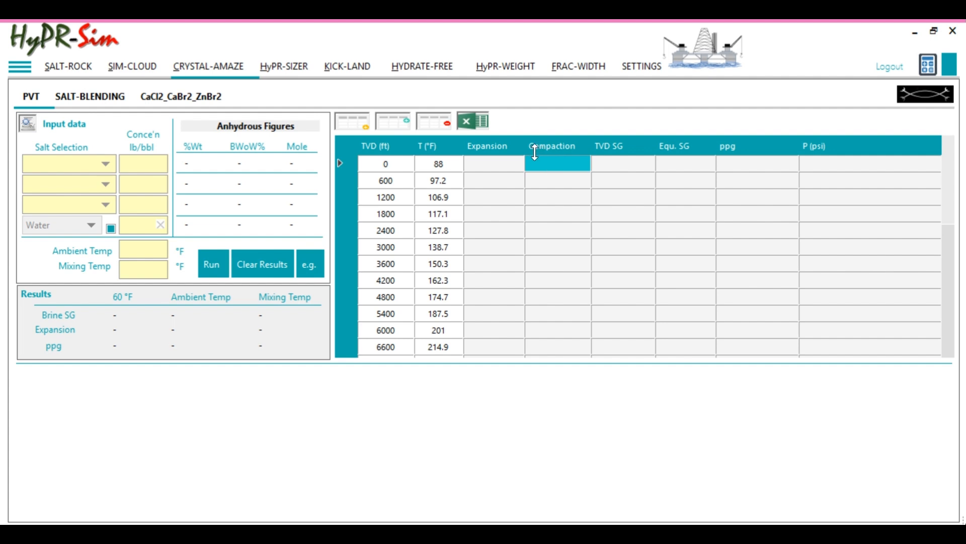
pyautogui.click(499, 169)
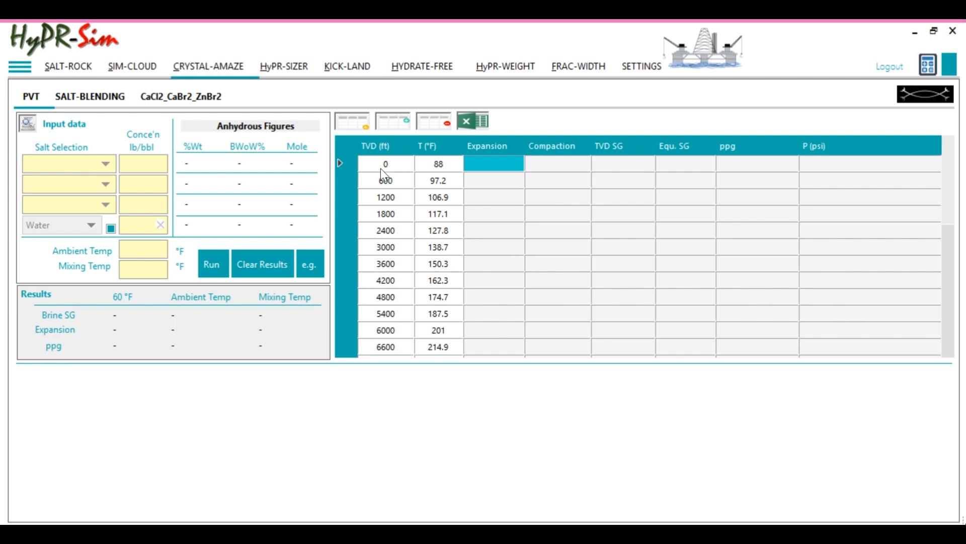
pyautogui.moveTo(381, 170); pyautogui.dragTo(434, 171)
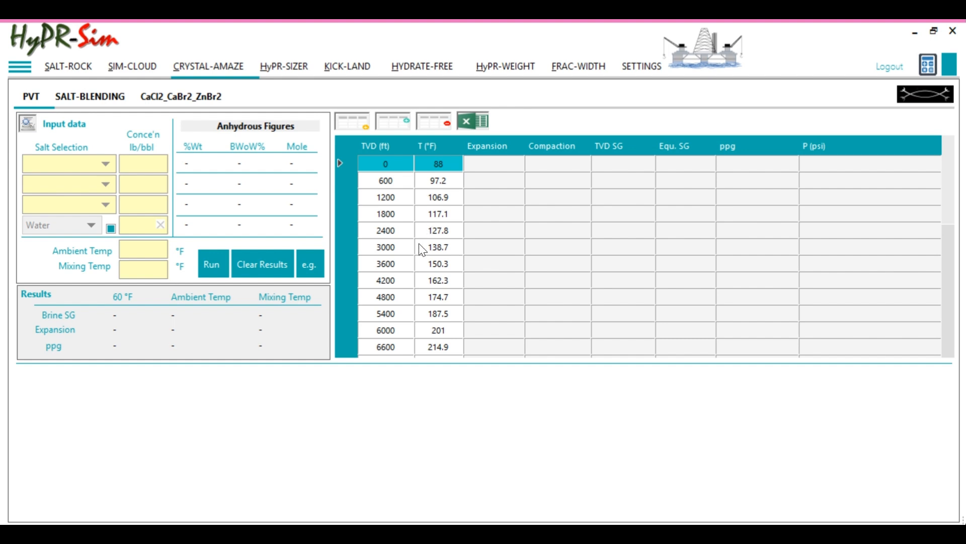
pyautogui.scroll(-3, 418, 244)
pyautogui.click(395, 344)
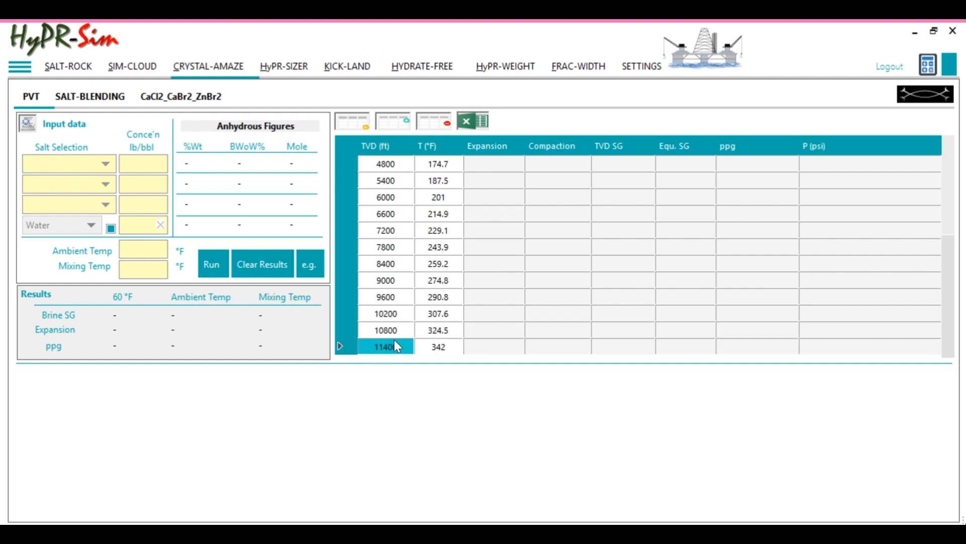
pyautogui.moveTo(404, 338); pyautogui.dragTo(423, 347)
pyautogui.scroll(3, 409, 261)
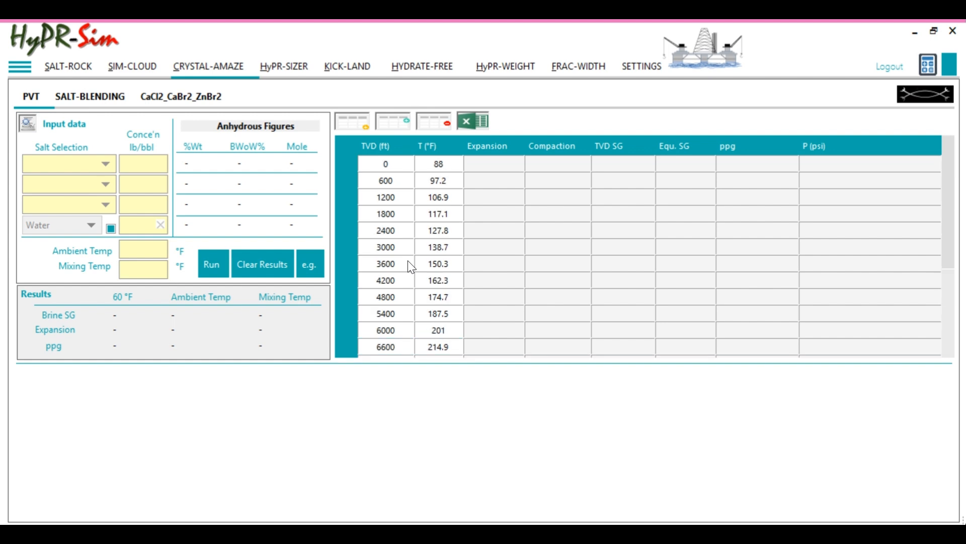
# Transfer the NaCl/NaBr brine data from the SALT-BLENDING page to the PVT sheet
pyautogui.click(65, 96)
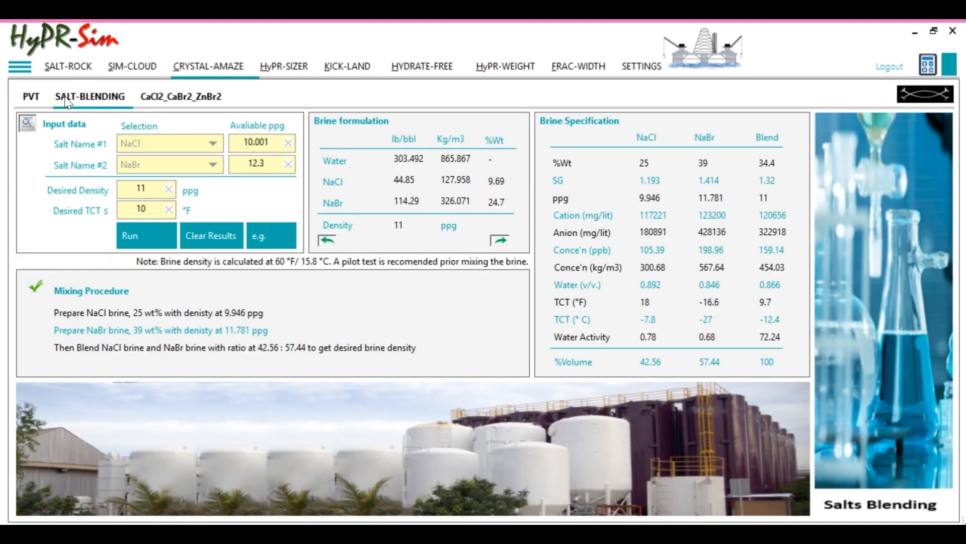
pyautogui.click(328, 240)
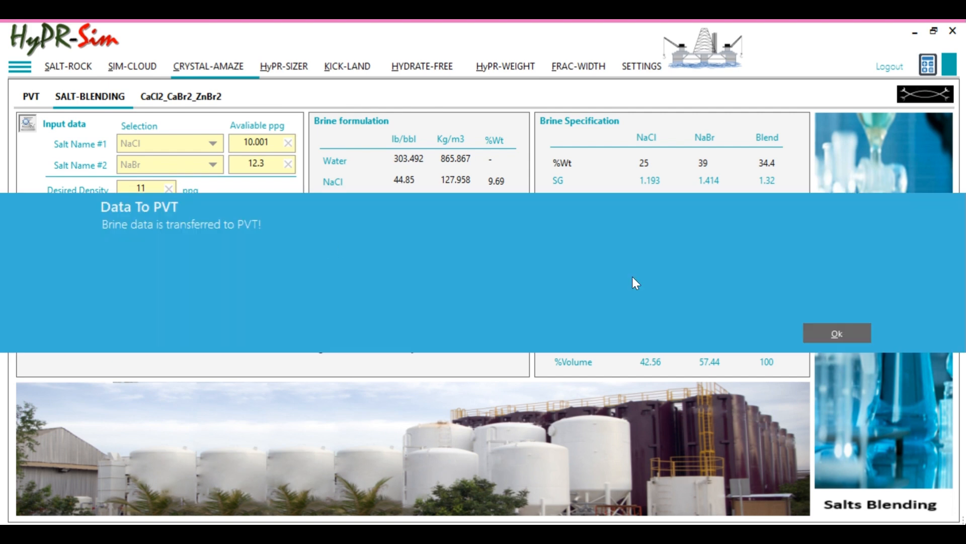
pyautogui.click(815, 334)
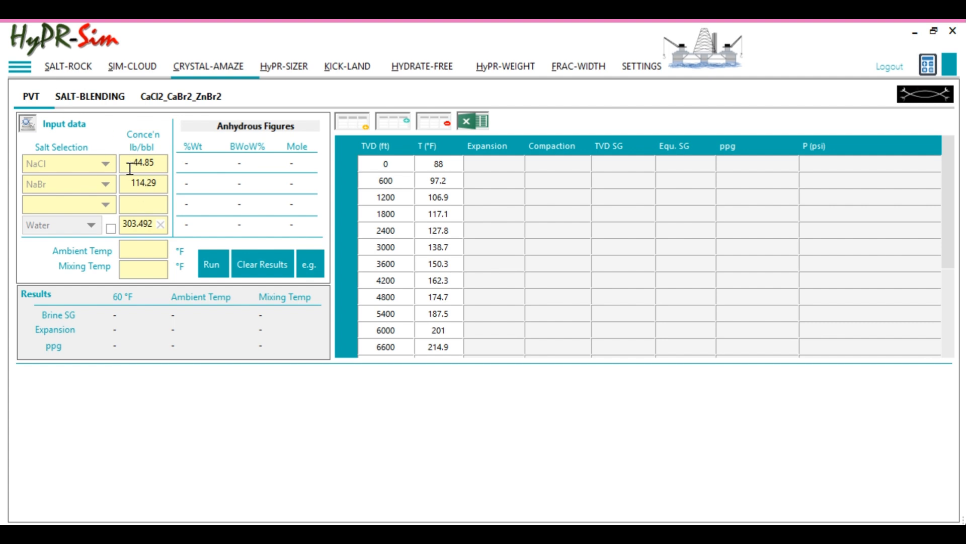
# Run the PVT calculation for the transferred NaCl/NaBr brine, leaving the ambient and mixing temperatures blank
pyautogui.click(162, 98)
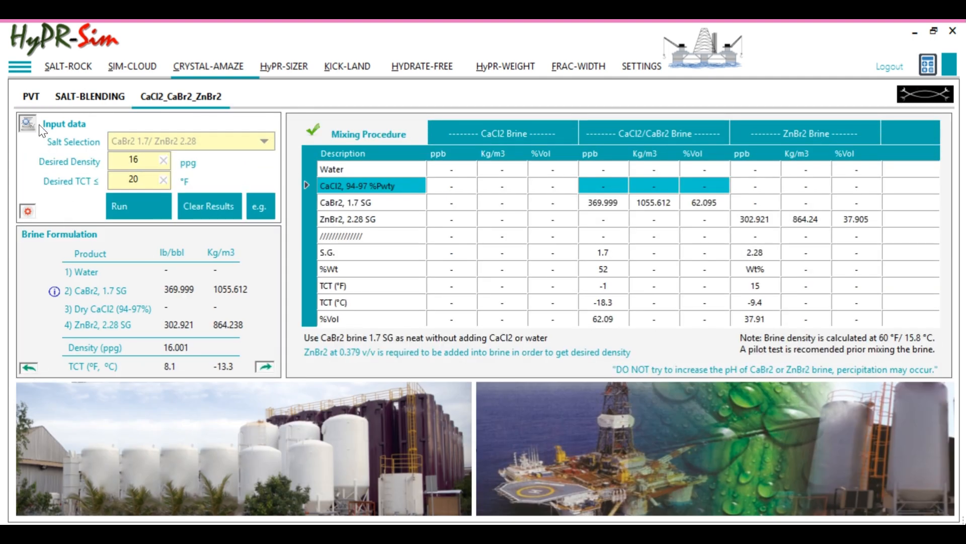
pyautogui.click(30, 98)
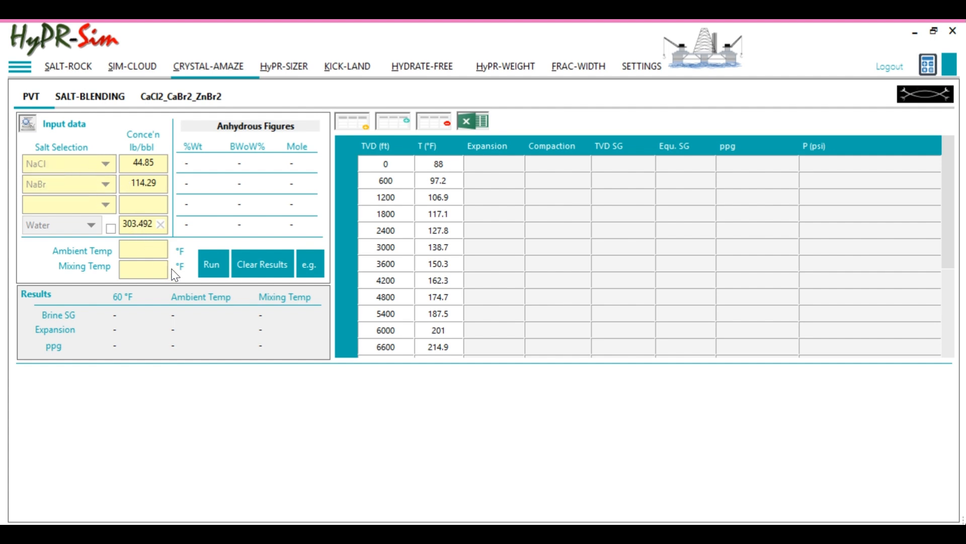
pyautogui.click(213, 272)
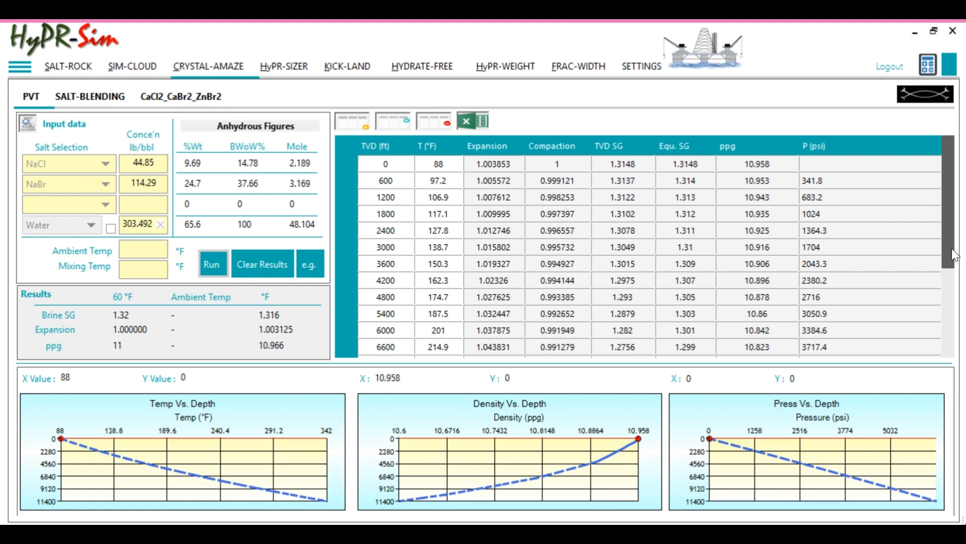
# Examine the PVT results down to 11400 ft, comparing temperature, expansion, compaction and the TVD SG column
pyautogui.moveTo(950, 247); pyautogui.dragTo(934, 331)
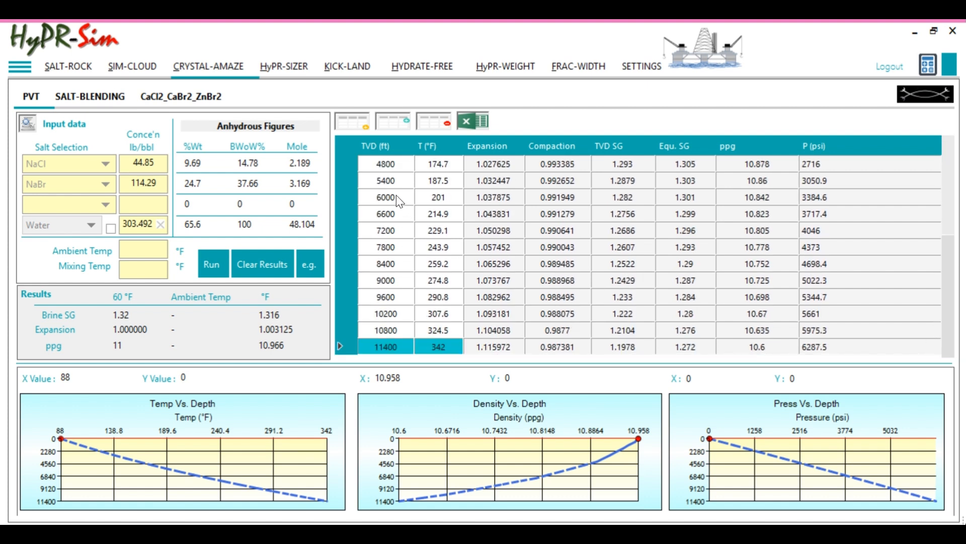
pyautogui.click(434, 348)
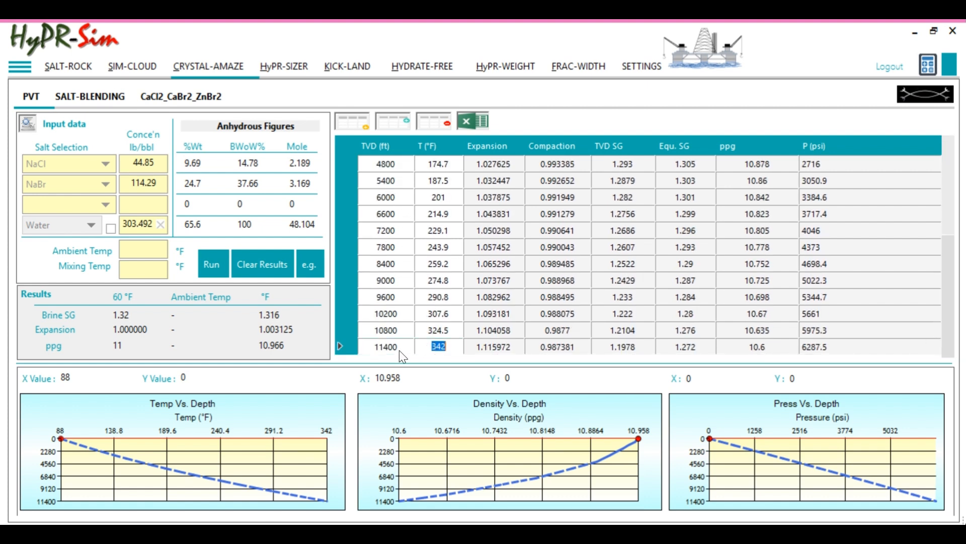
pyautogui.click(396, 347)
pyautogui.click(491, 348)
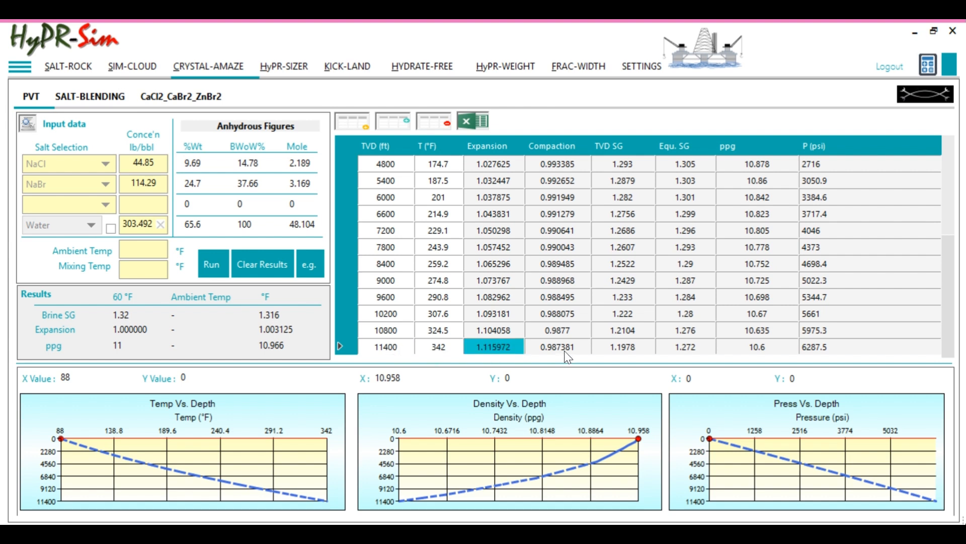
pyautogui.moveTo(557, 349); pyautogui.dragTo(520, 348)
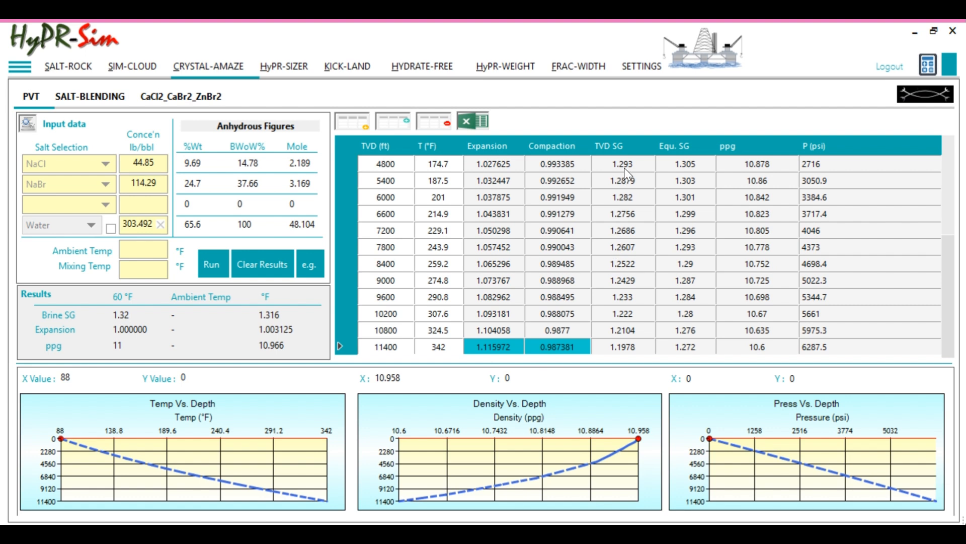
pyautogui.moveTo(624, 168); pyautogui.dragTo(614, 340)
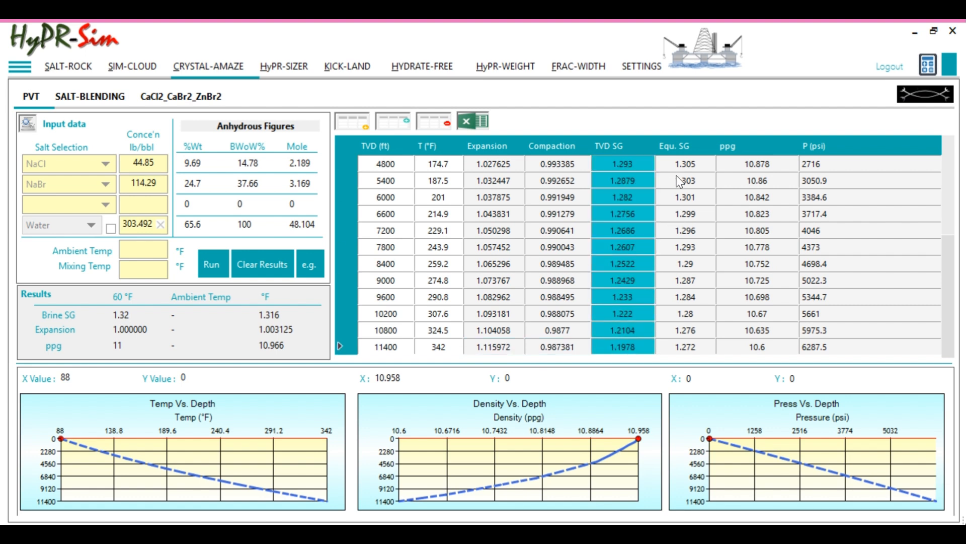
# Examine the equivalent SG column and compare expansion, compaction and ppg at 11400 ft in the PVT results
pyautogui.moveTo(677, 165); pyautogui.dragTo(676, 340)
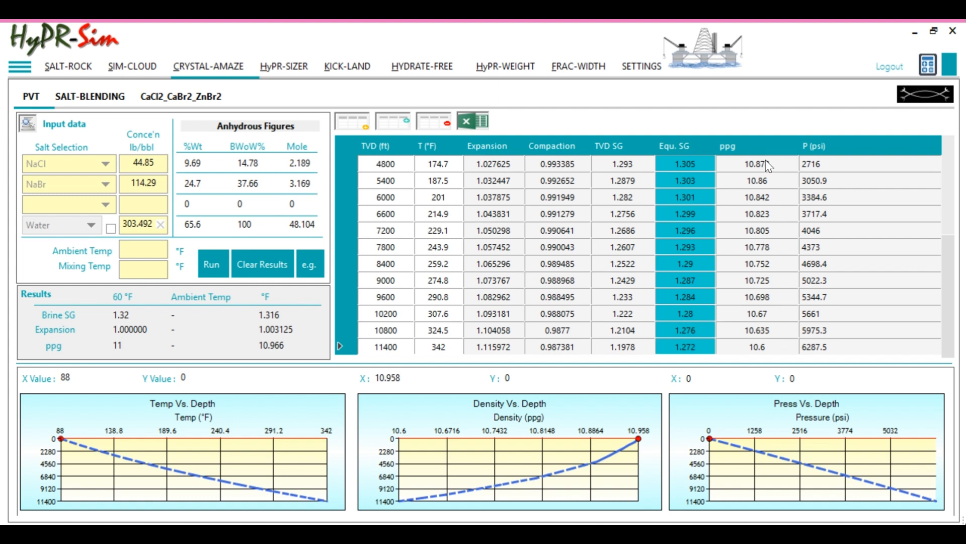
pyautogui.click(755, 348)
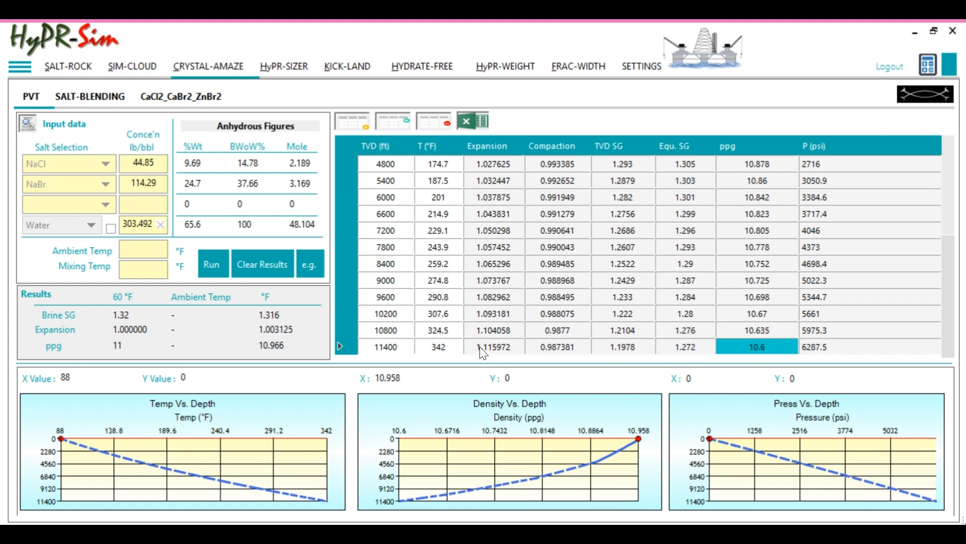
pyautogui.moveTo(491, 345); pyautogui.dragTo(546, 350)
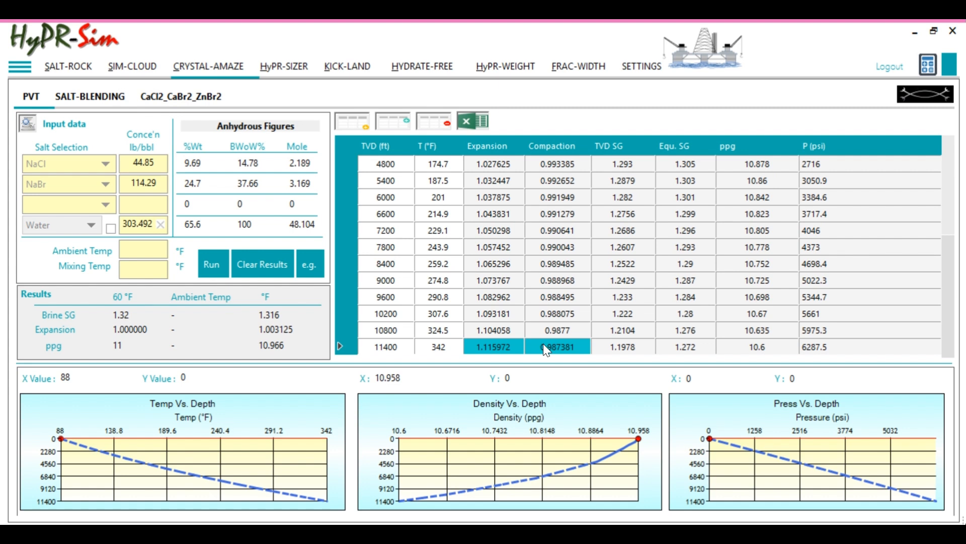
pyautogui.click(741, 352)
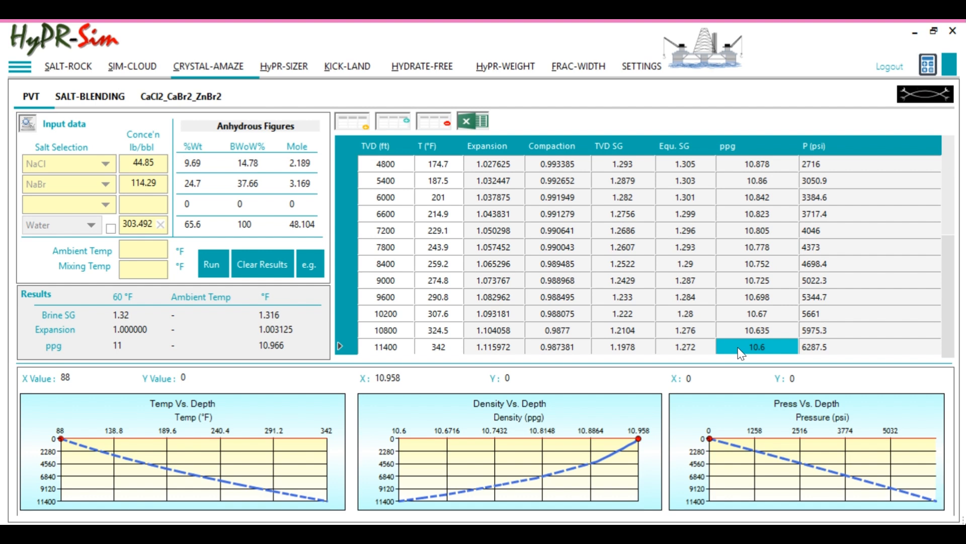
# Set the desired density of the NaCl/NaBr blend to 11.415 ppg and rerun the SALT-BLENDING calculation
pyautogui.click(88, 103)
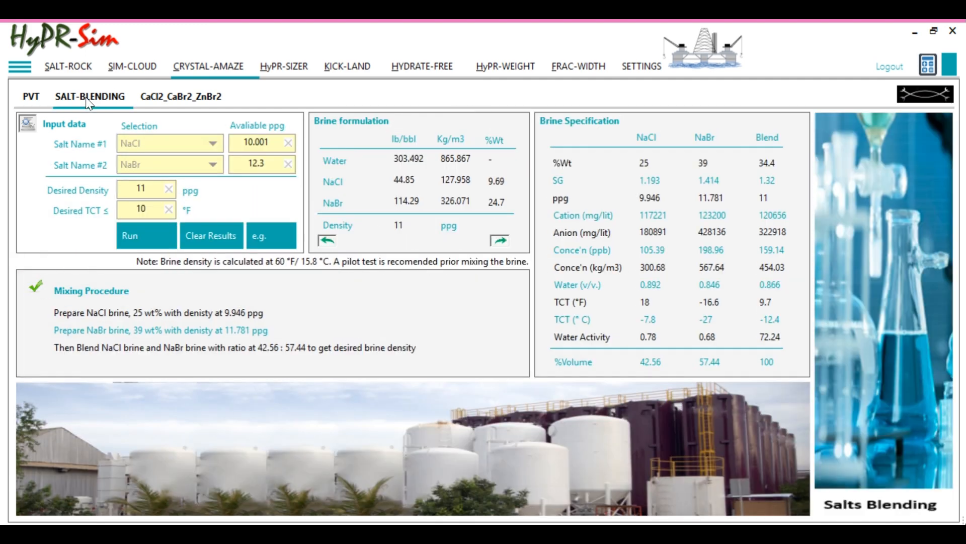
pyautogui.click(144, 187)
pyautogui.write('.415')
pyautogui.click(211, 232)
pyautogui.click(144, 234)
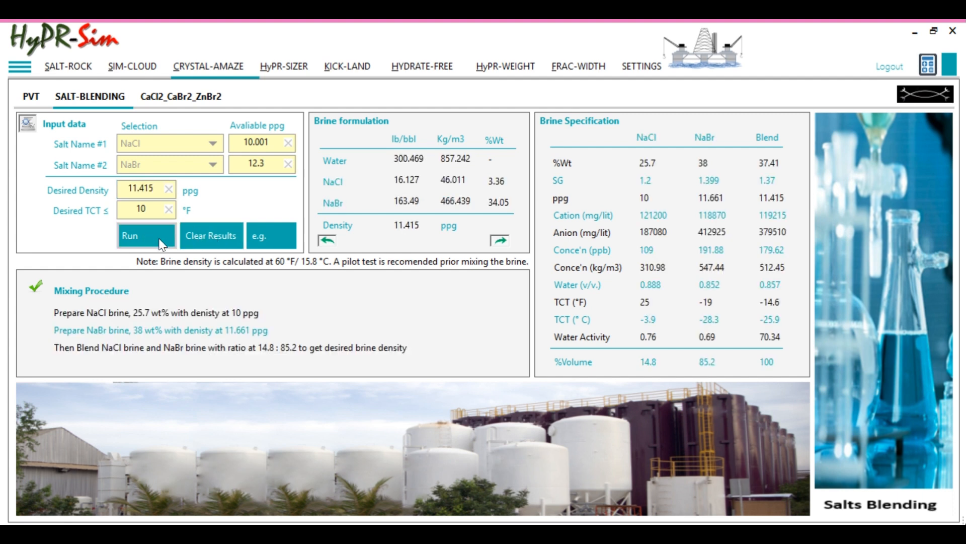
# Transfer the 11.415 ppg NaCl/NaBr brine data to the PVT sheet and run the PVT calculation
pyautogui.click(327, 239)
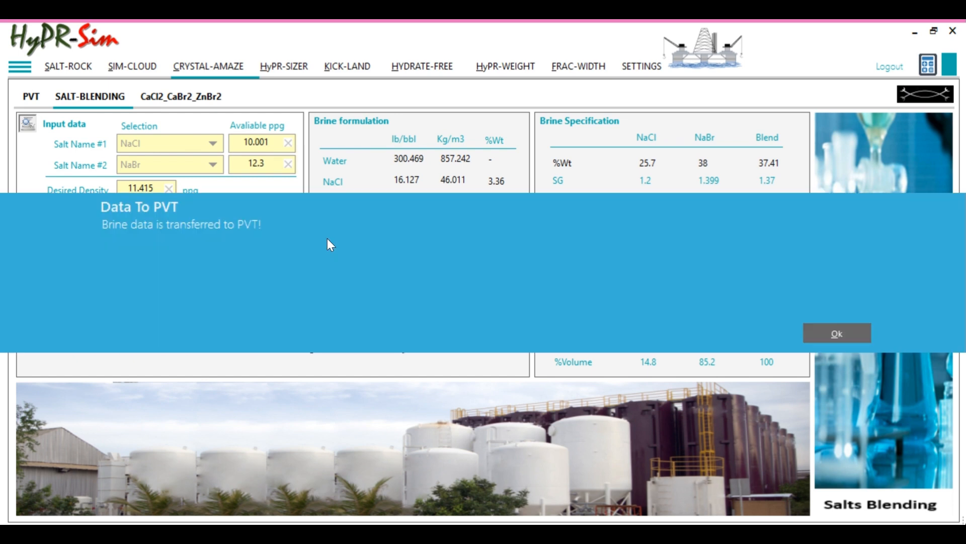
pyautogui.click(824, 340)
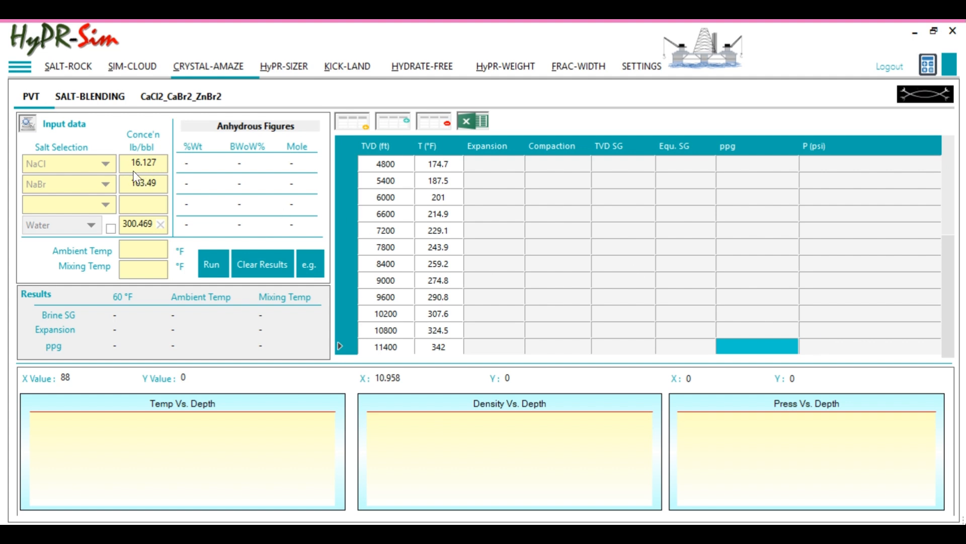
pyautogui.click(222, 270)
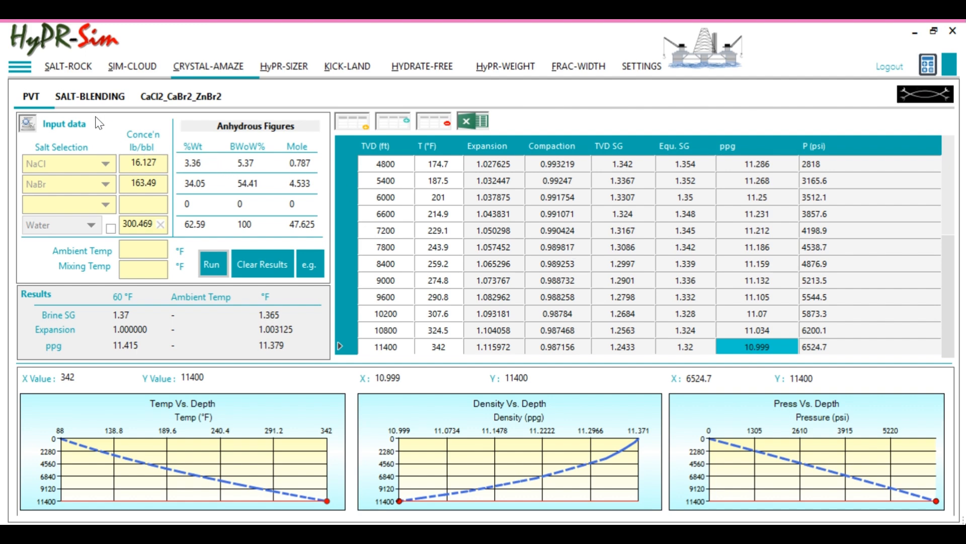
# Generate the SALT-BLENDING report and export it as the PDF Report_SALTS-BLENDING in the Downloads folder
pyautogui.click(83, 97)
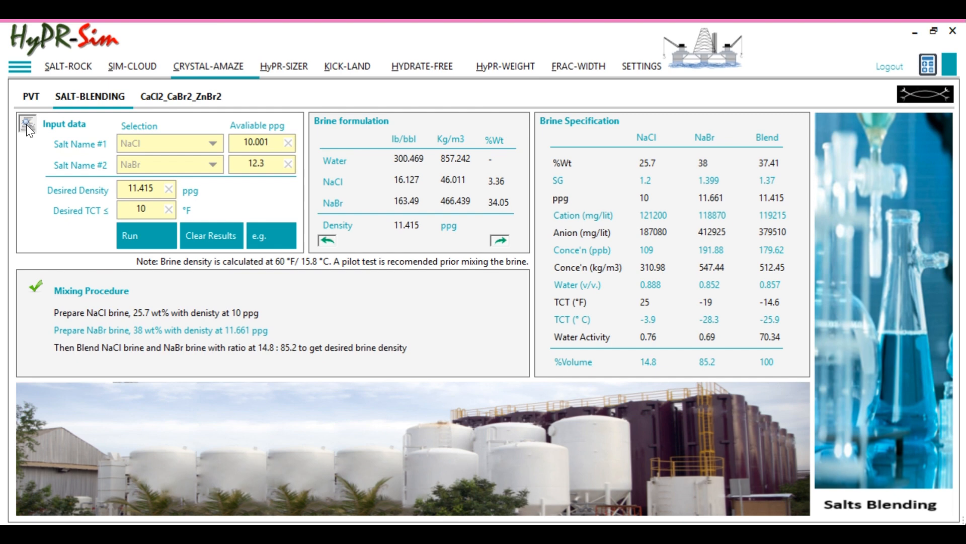
pyautogui.click(27, 125)
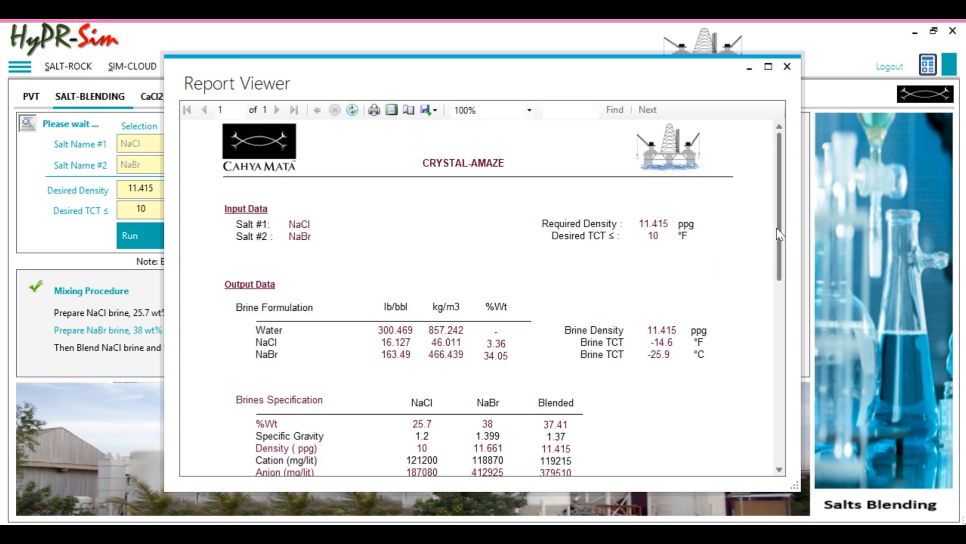
pyautogui.moveTo(779, 234); pyautogui.dragTo(811, 203)
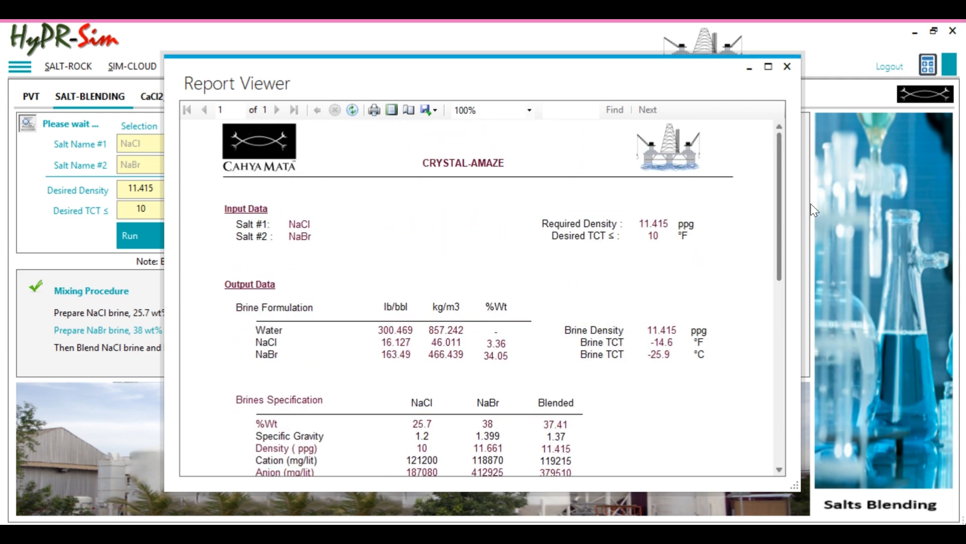
pyautogui.click(437, 111)
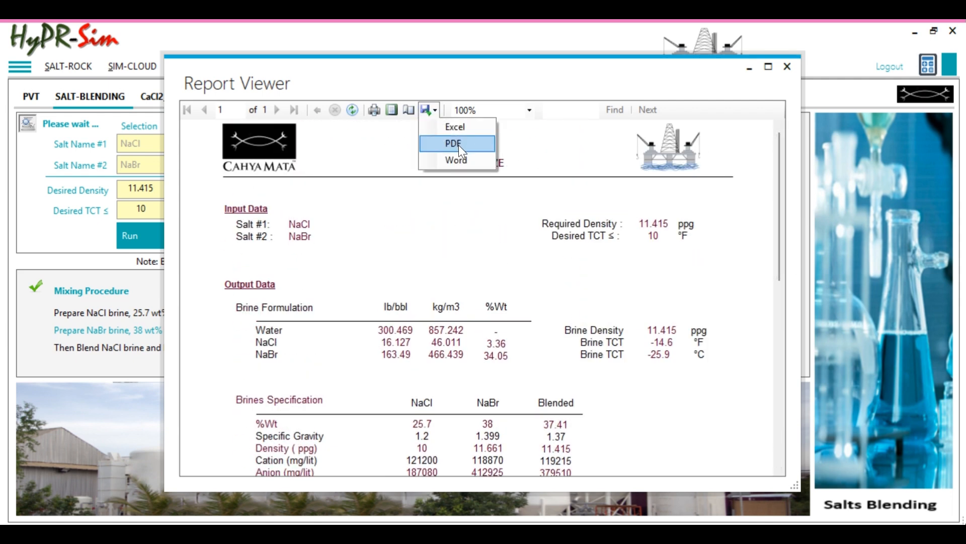
pyautogui.click(458, 145)
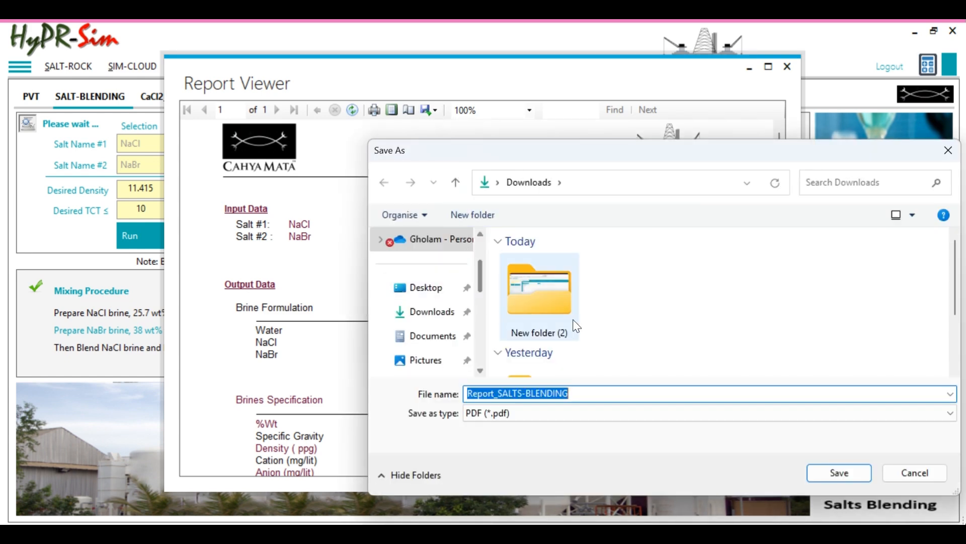
pyautogui.click(830, 475)
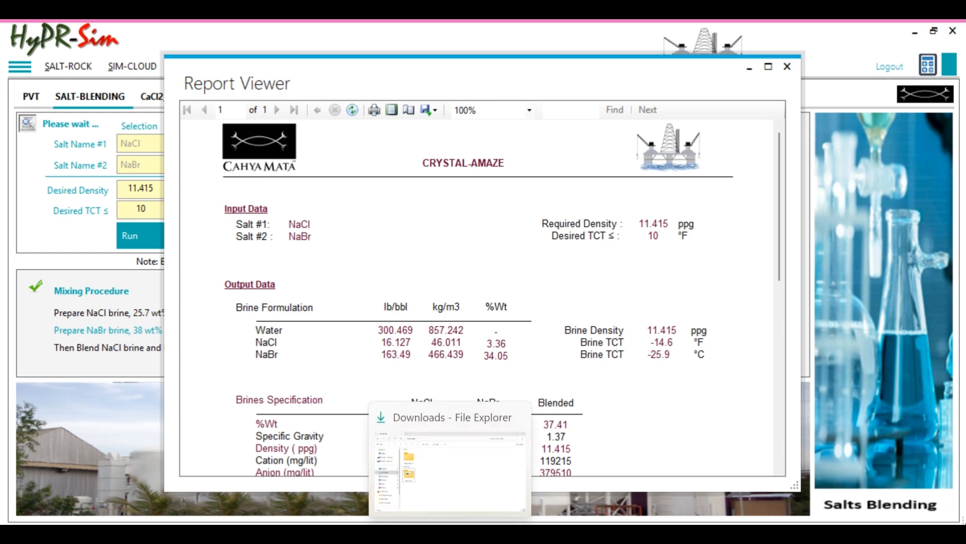
# Open Report_SALTS-BLENDING from Downloads in File Explorer, review its formulation and mixing procedure, and close the PDF
pyautogui.click(450, 535)
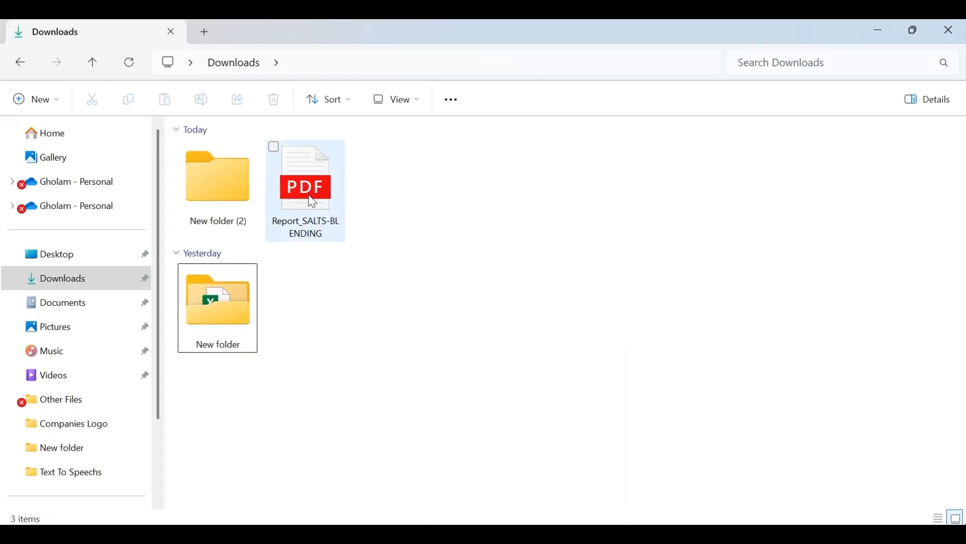
pyautogui.click(312, 201)
pyautogui.doubleClick(312, 201)
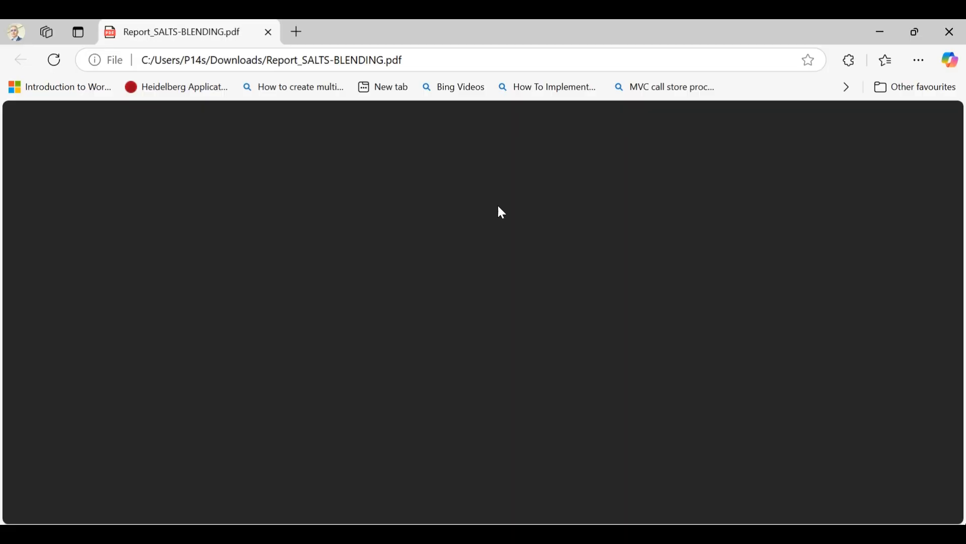
pyautogui.scroll(-10, 757, 216)
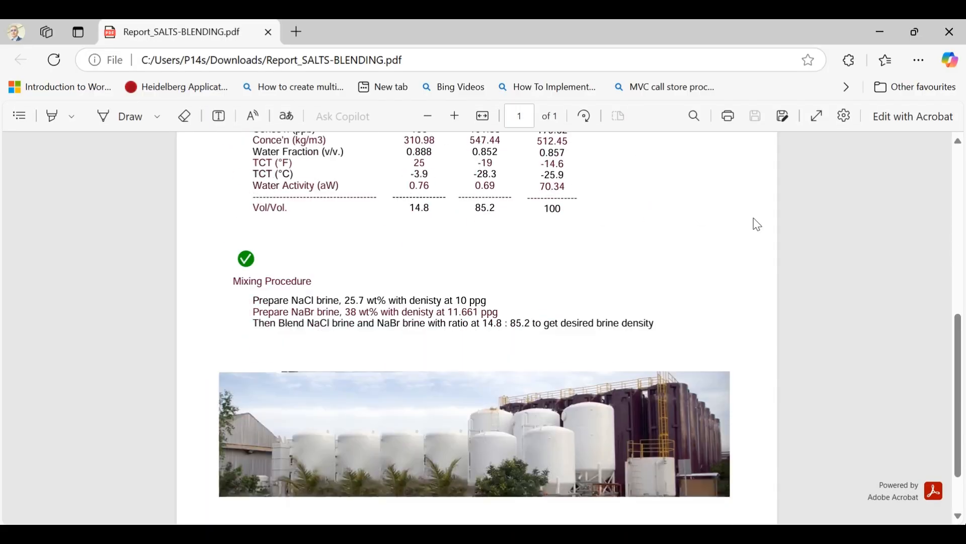
pyautogui.scroll(5, 756, 224)
pyautogui.scroll(3, 757, 226)
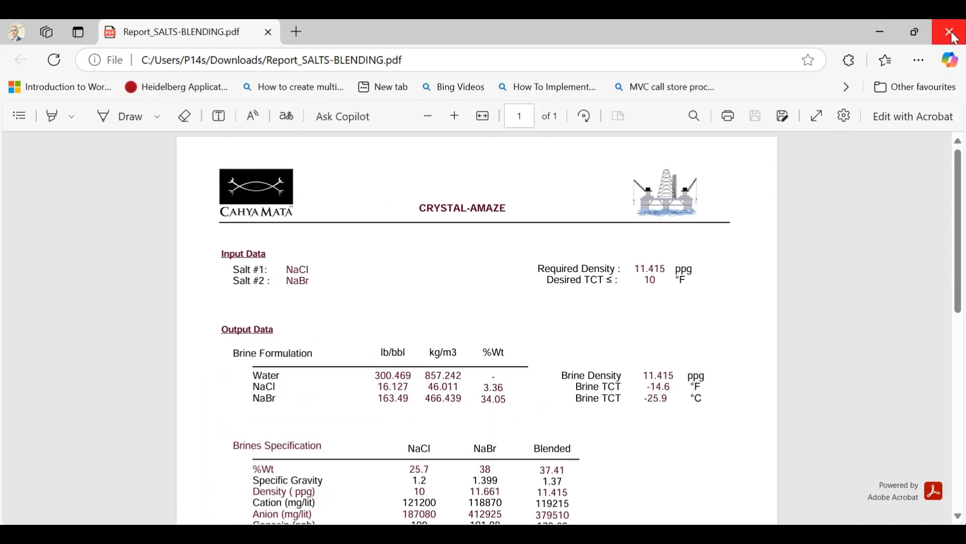
pyautogui.click(950, 32)
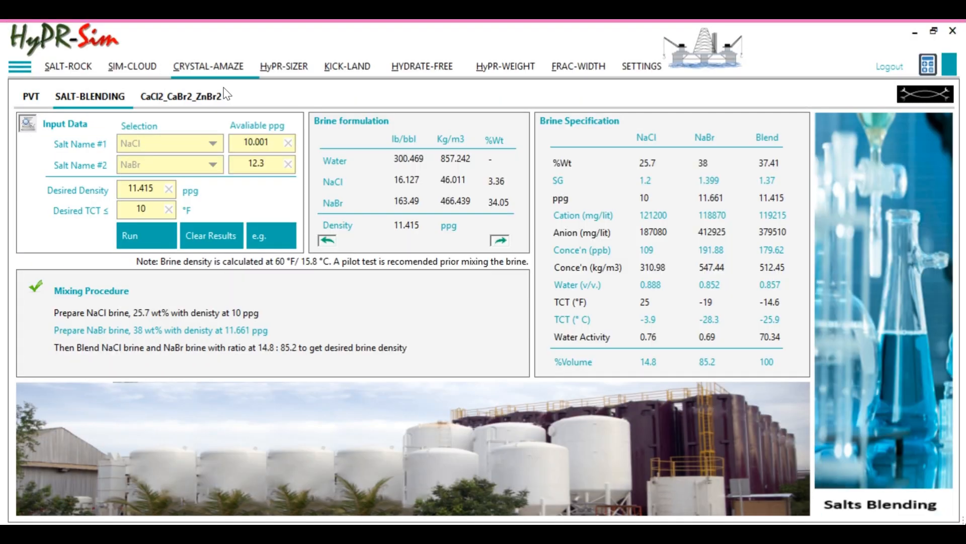
# Generate the PVT report for the NaCl/NaBr brine and review its results and depth charts
pyautogui.click(29, 98)
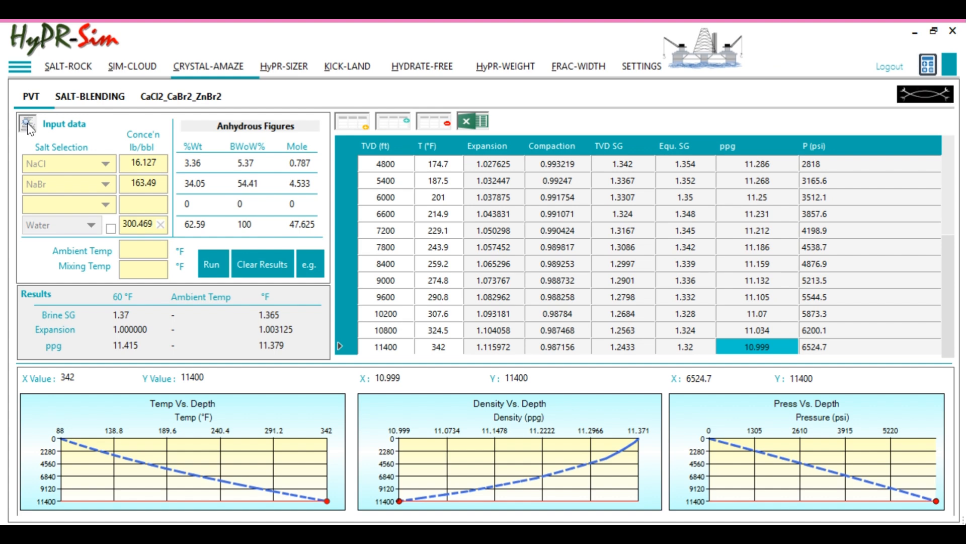
pyautogui.click(27, 123)
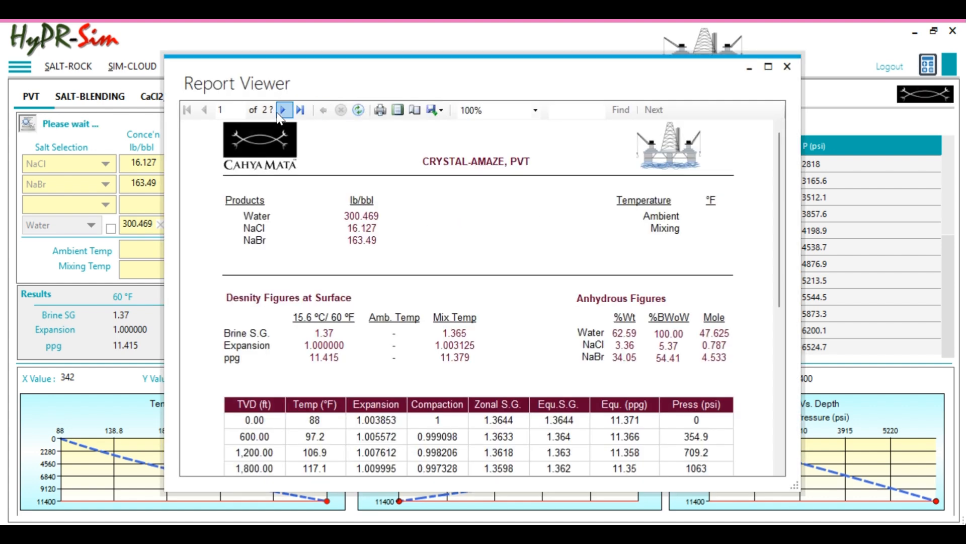
pyautogui.click(284, 112)
pyautogui.scroll(-2, 485, 237)
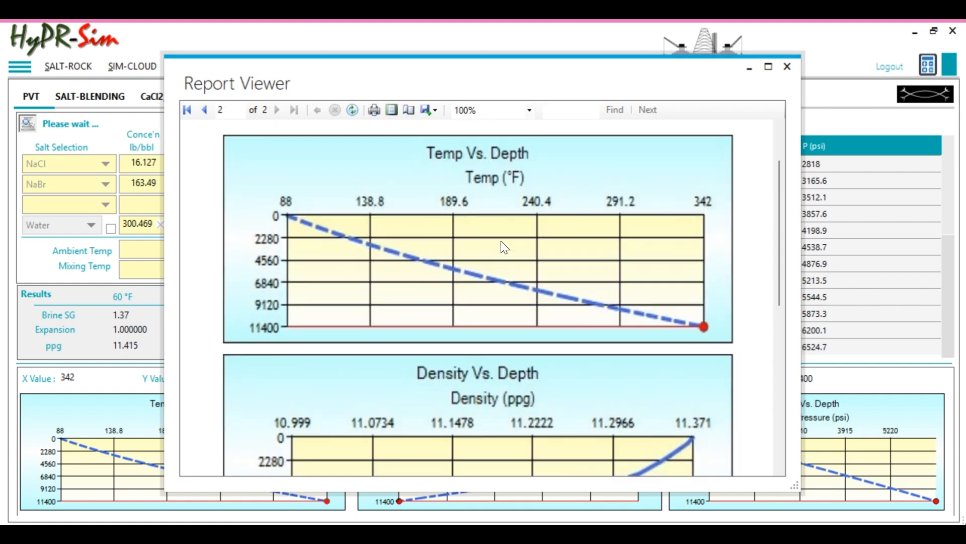
pyautogui.scroll(5, 500, 240)
# Export the PVT report as the PDF Report_PVT in the Downloads folder and close the report viewer
pyautogui.click(437, 111)
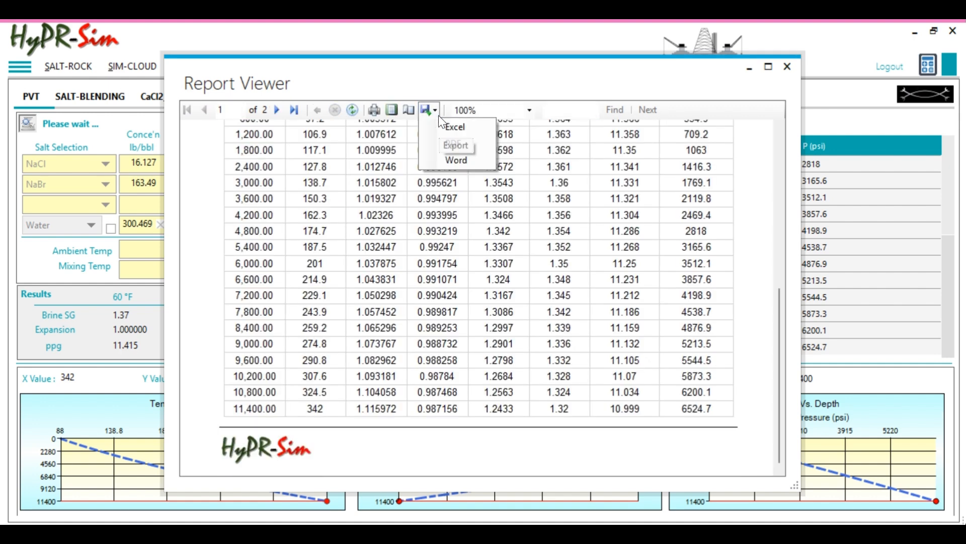
pyautogui.click(448, 143)
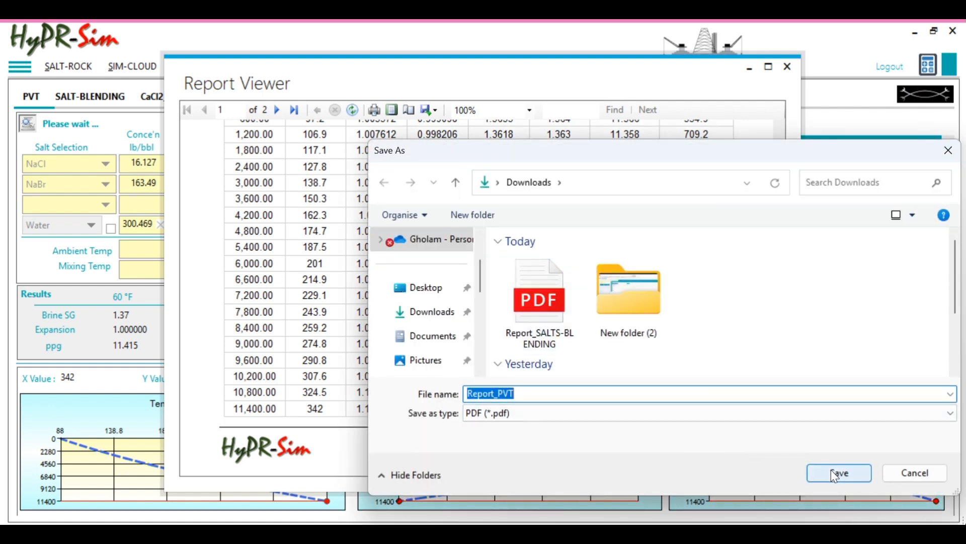
pyautogui.click(836, 472)
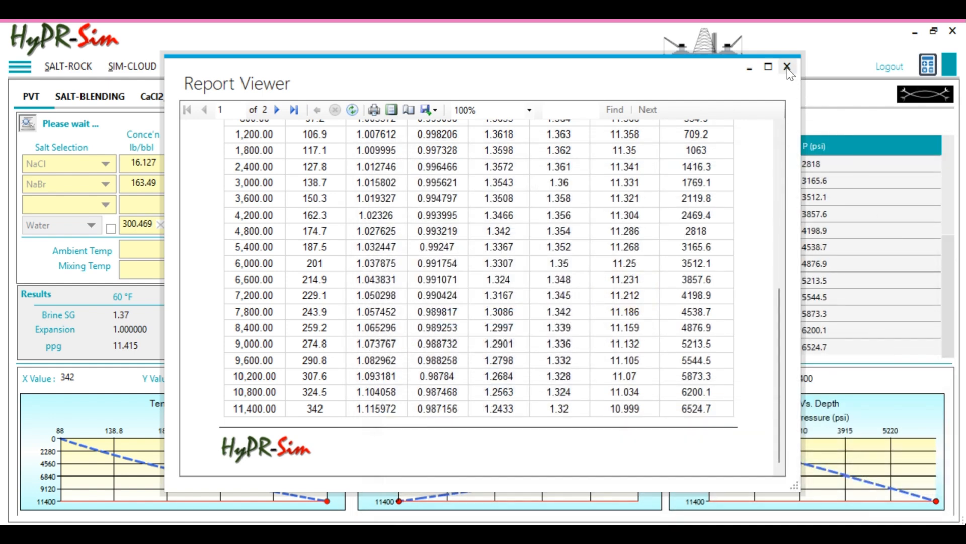
pyautogui.click(787, 67)
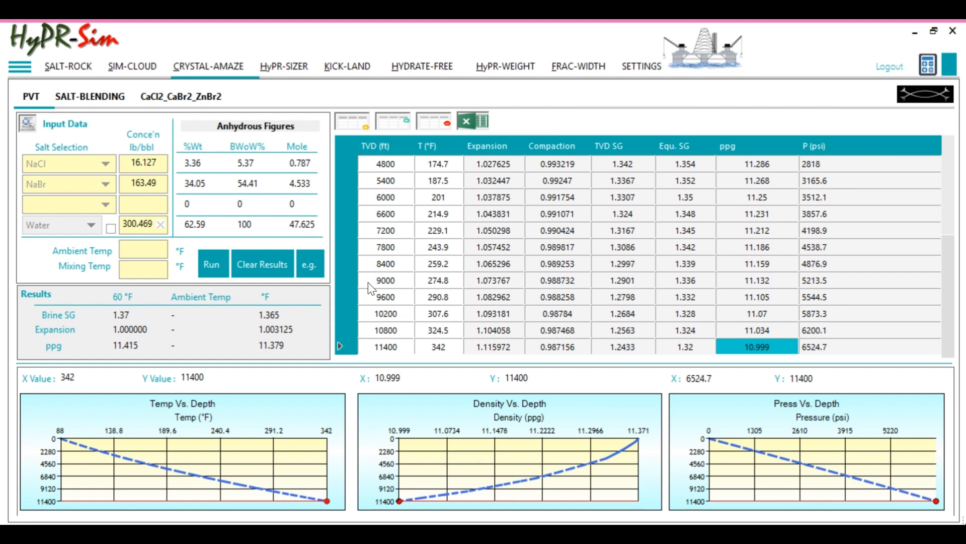